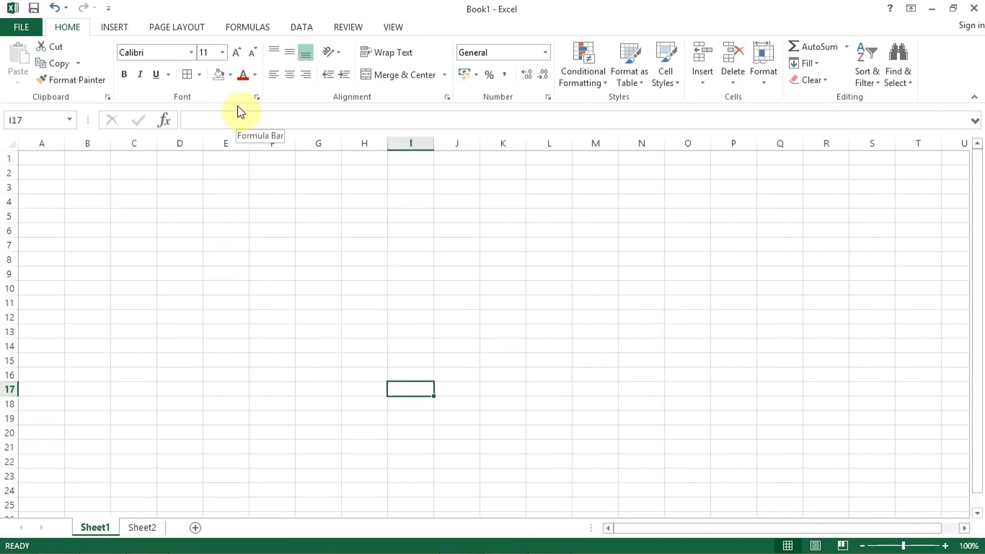
Step: On Sheet2, set the font of header row 1 to Adobe Garamond Pro Bold at size 16
click(144, 533)
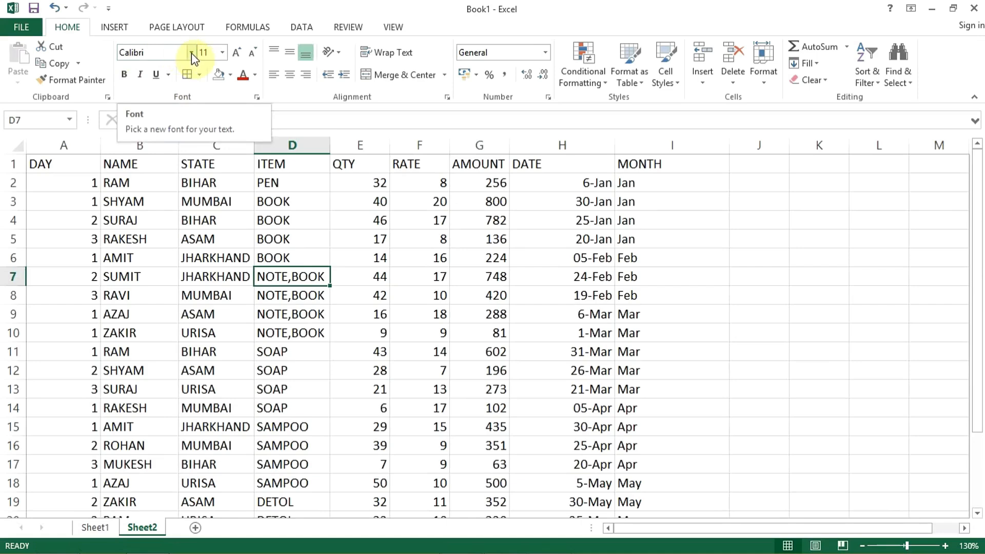
click(16, 165)
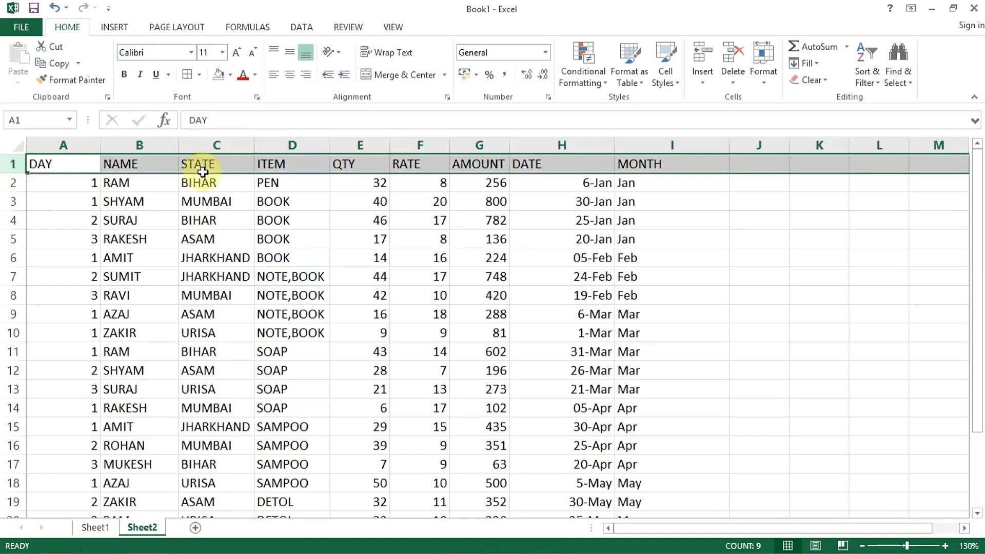
click(190, 53)
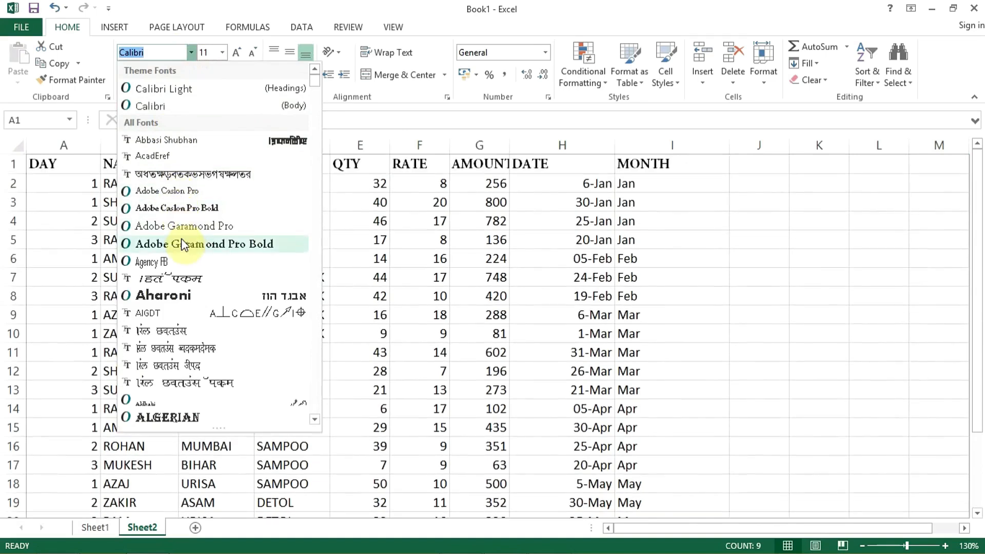
click(184, 245)
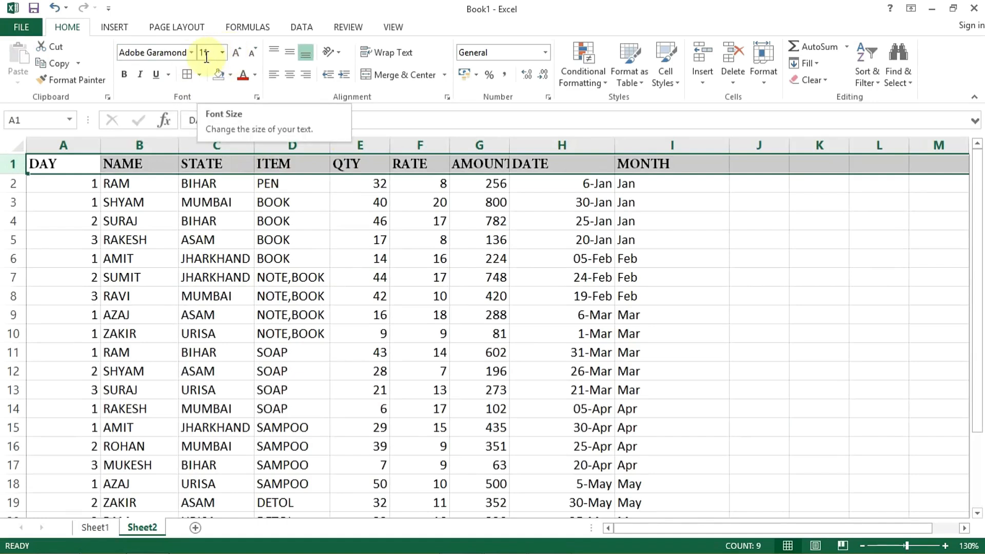
click(221, 52)
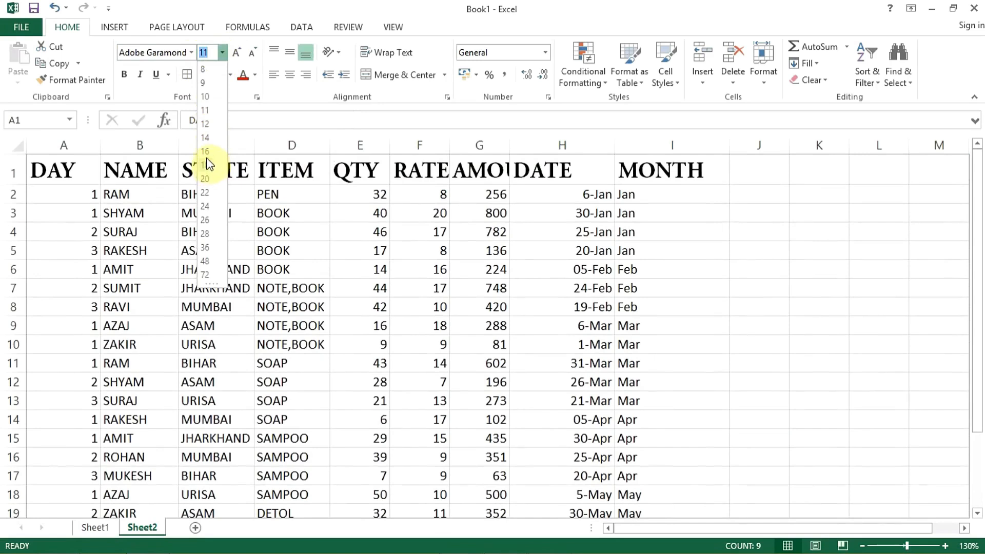
click(205, 152)
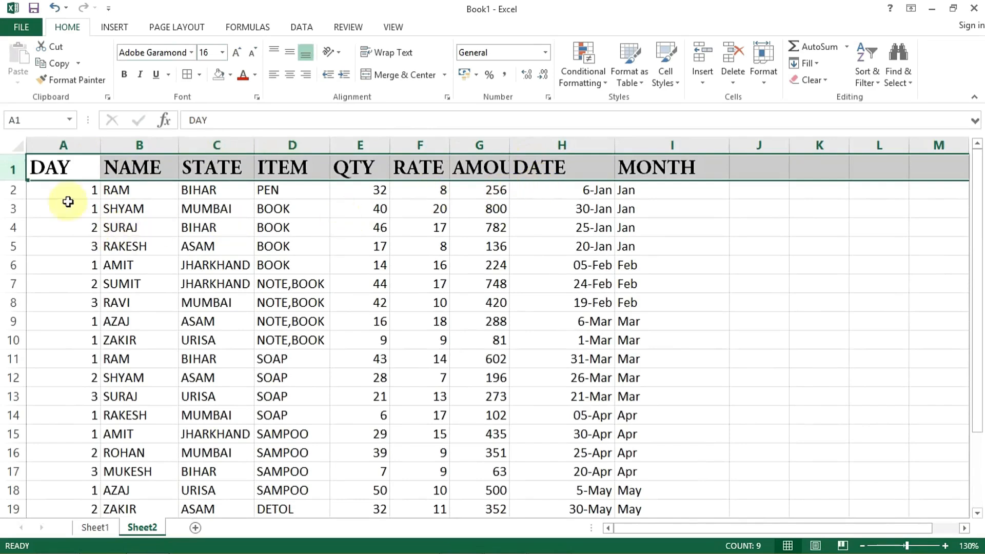
Step: AutoFit the widths of columns A through I to their contents
click(69, 145)
drag(69, 145, 662, 158)
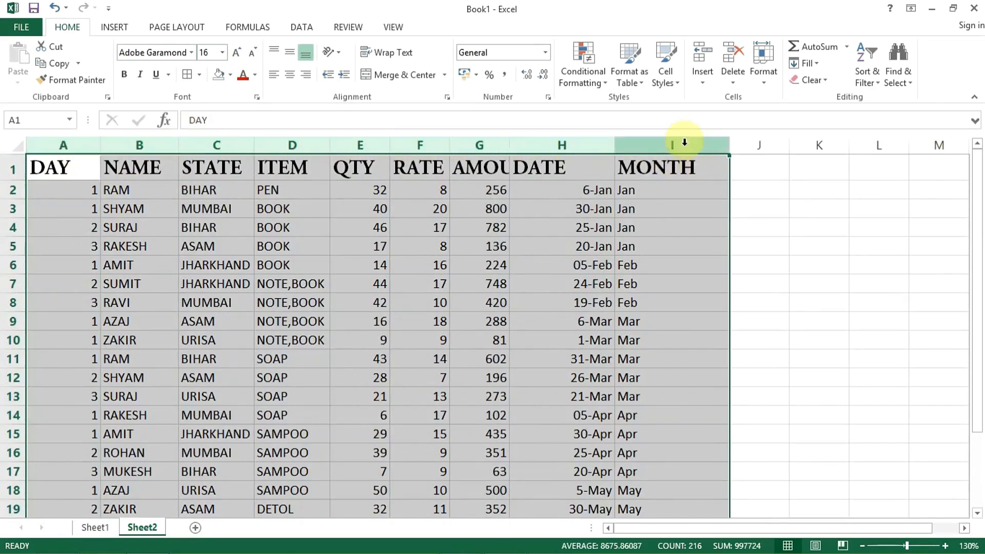
double_click(614, 149)
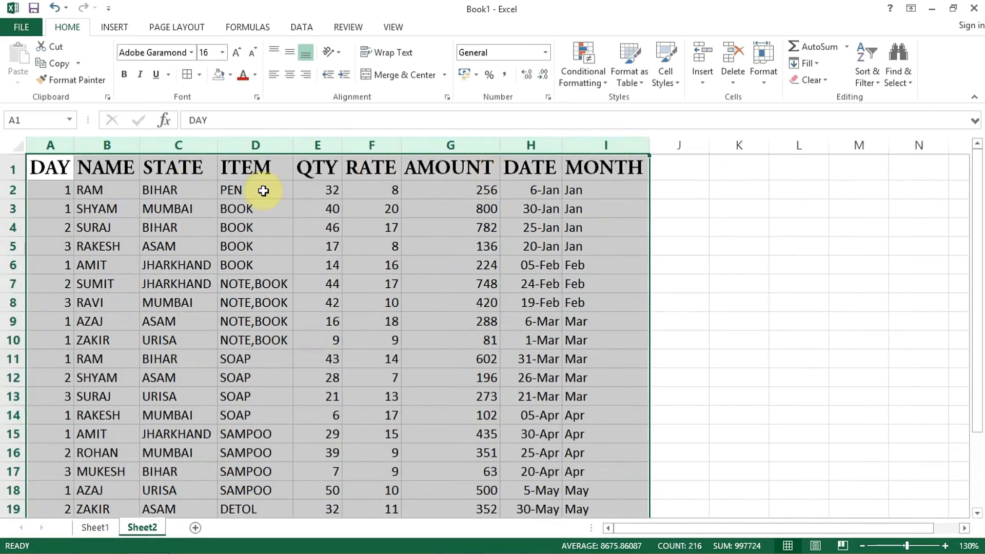
click(263, 225)
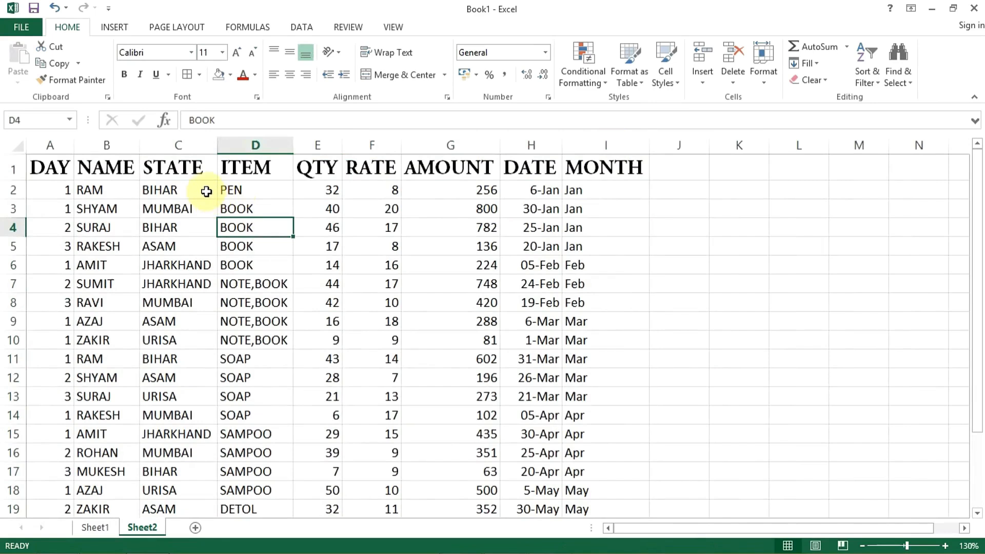
Step: Increase the font size of header row 1 to 18 and reduce it back to 16, twice
click(14, 169)
click(236, 54)
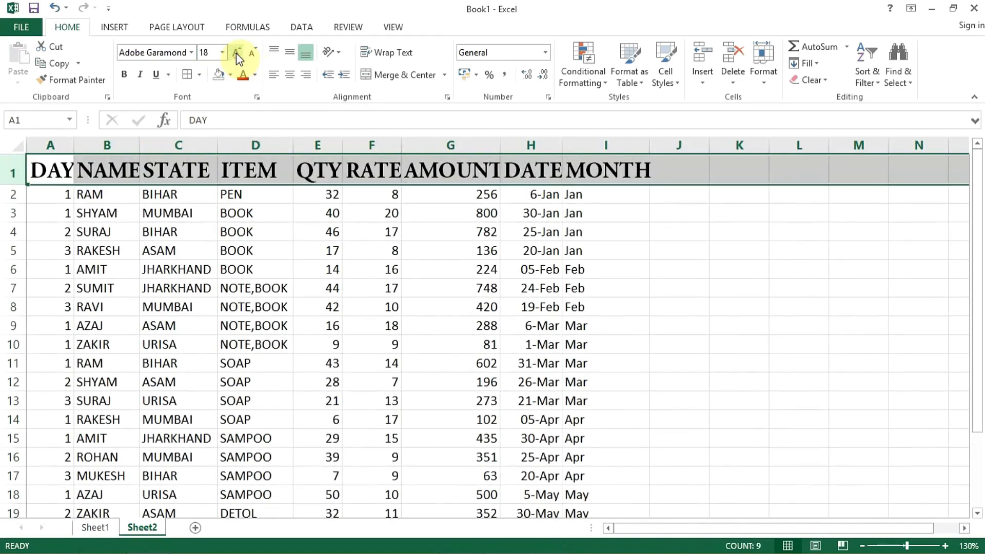
click(251, 56)
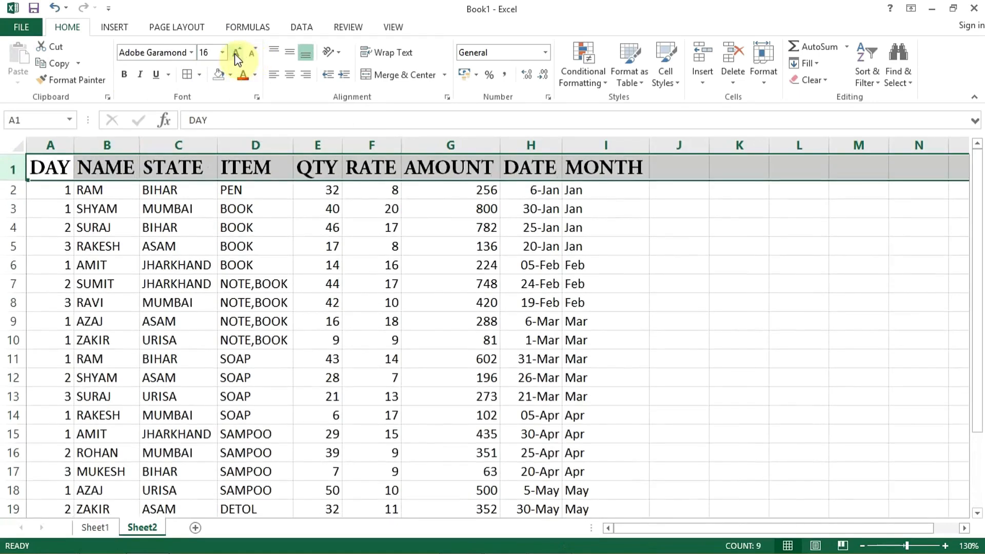
click(235, 53)
click(235, 54)
click(252, 55)
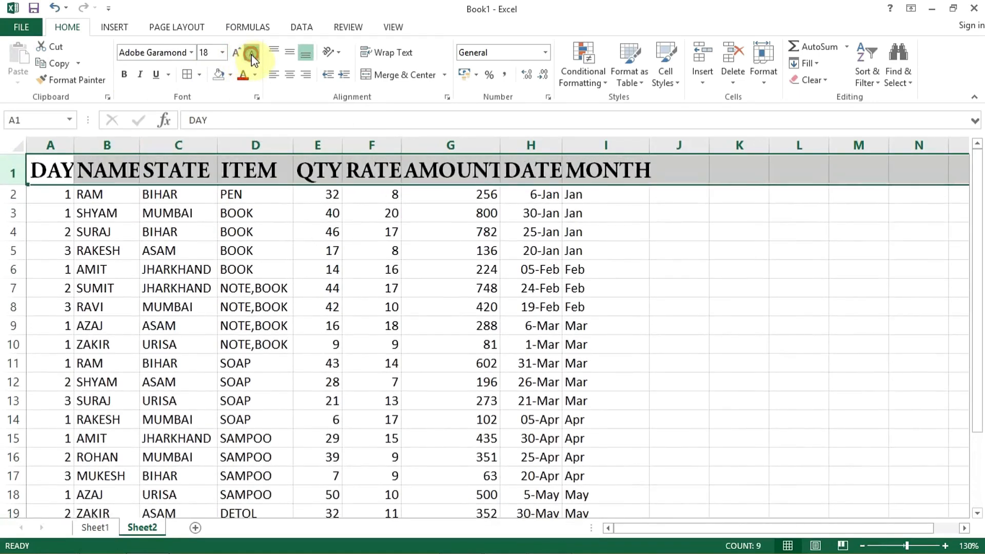
click(252, 55)
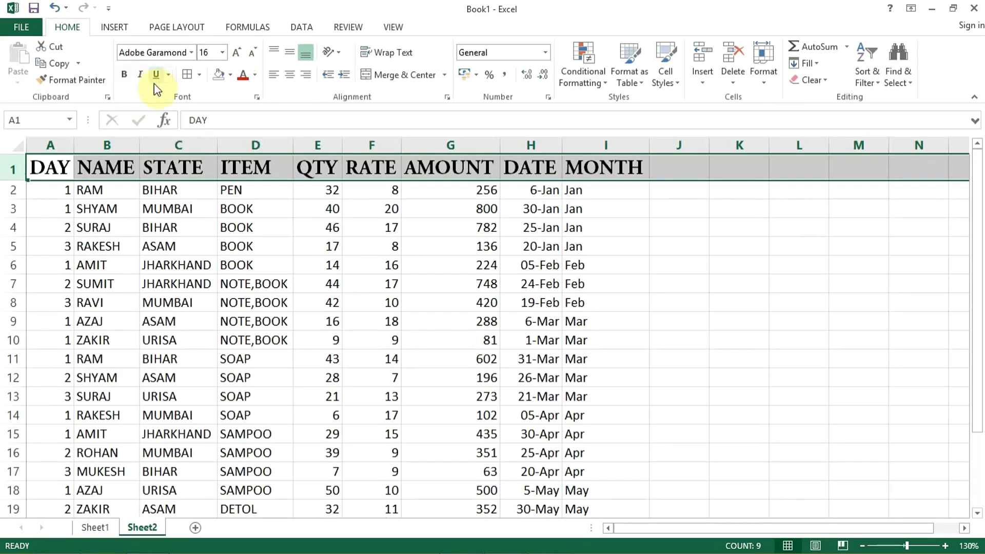
Step: Make the text in cell C4 bold, and switch italic on and off again for it
click(162, 221)
click(124, 75)
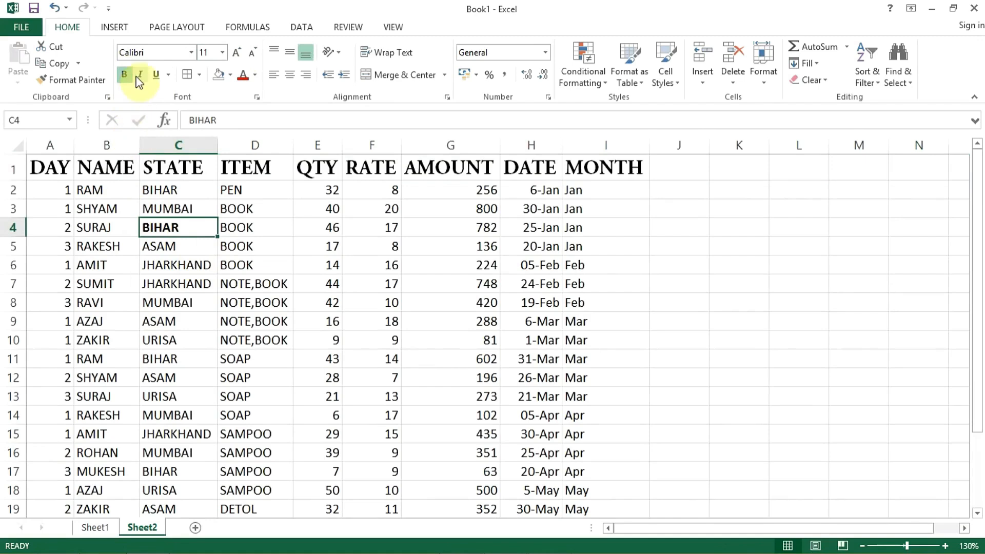
click(141, 77)
click(139, 75)
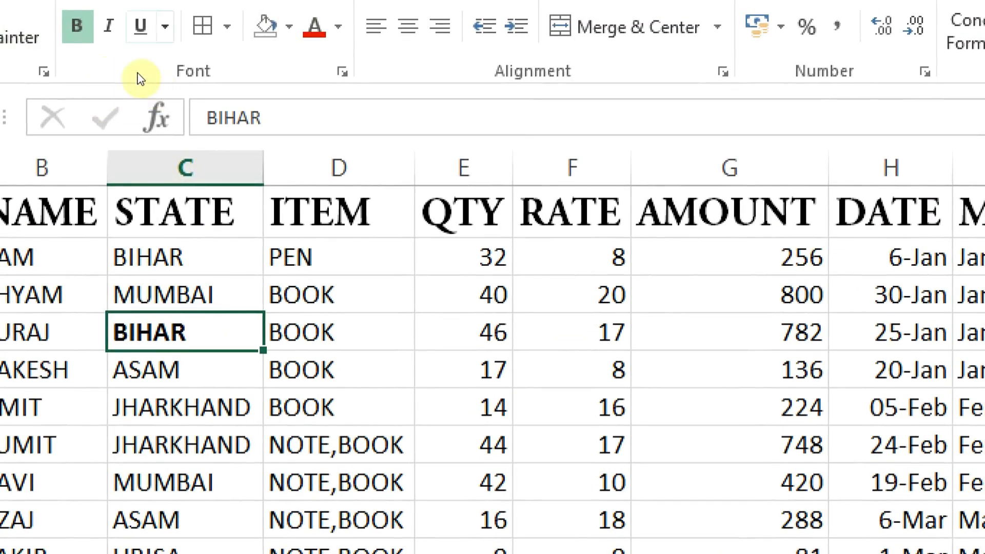
Step: Toggle italic, bold and underline in turn on cell C4, returning each one to its previous state
key(ctrl+i)
key(ctrl+i)
key(ctrl+b)
key(ctrl+b)
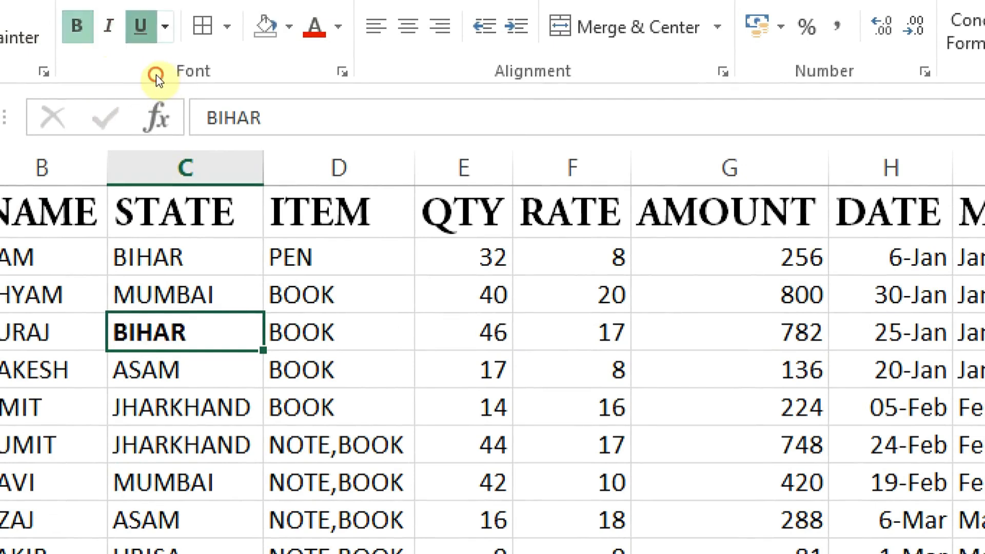
key(ctrl+u)
key(ctrl+u)
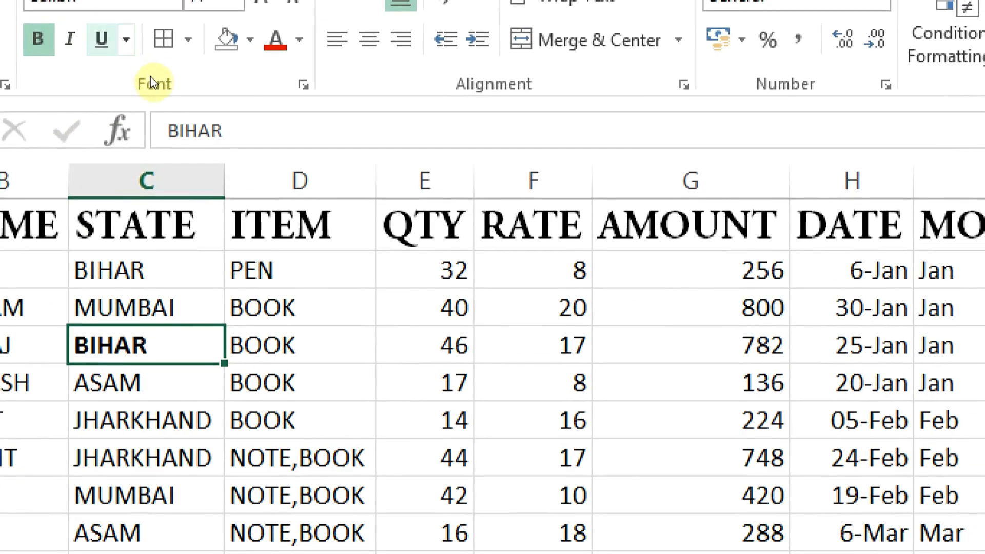
Step: Apply a double underline to the text in cell C4 and replace it with a single underline
click(126, 39)
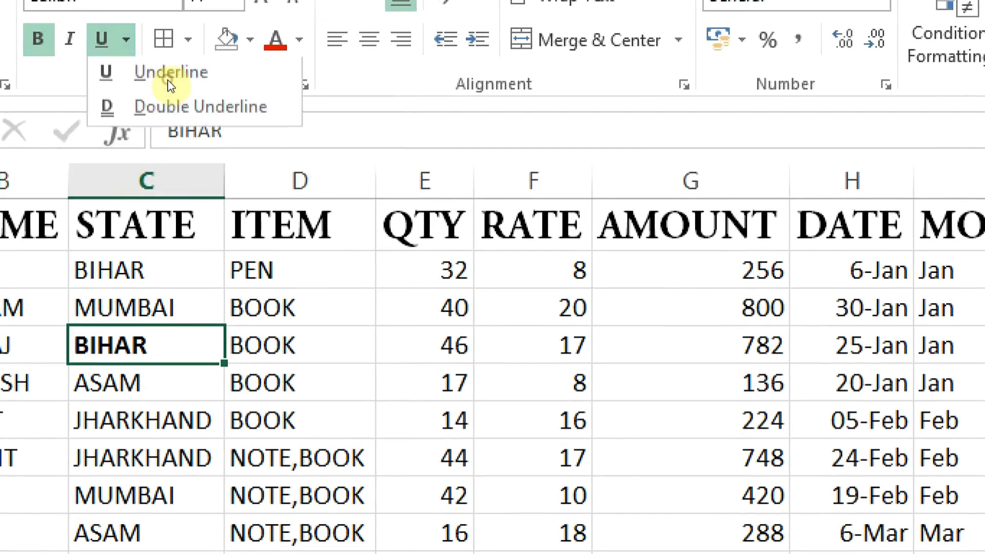
click(171, 117)
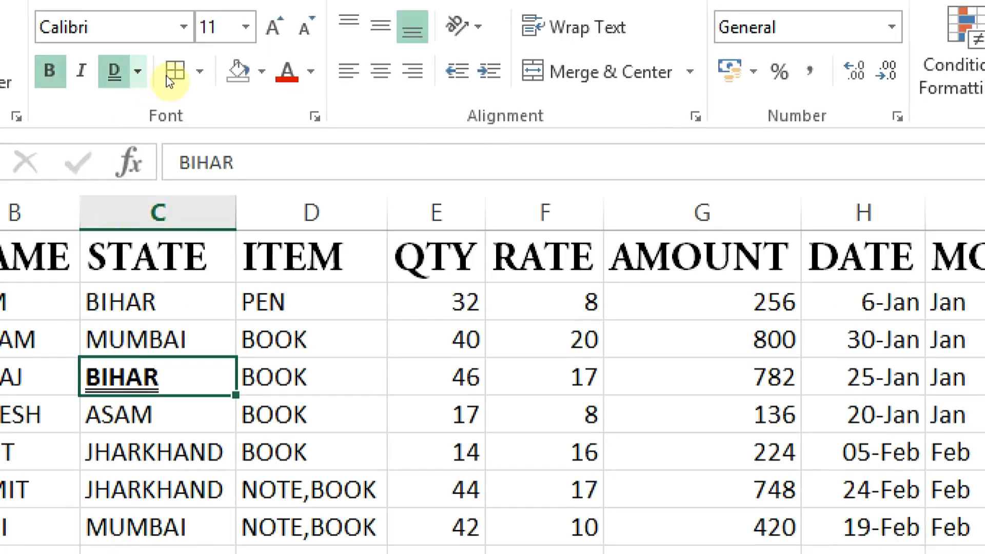
click(138, 72)
click(147, 105)
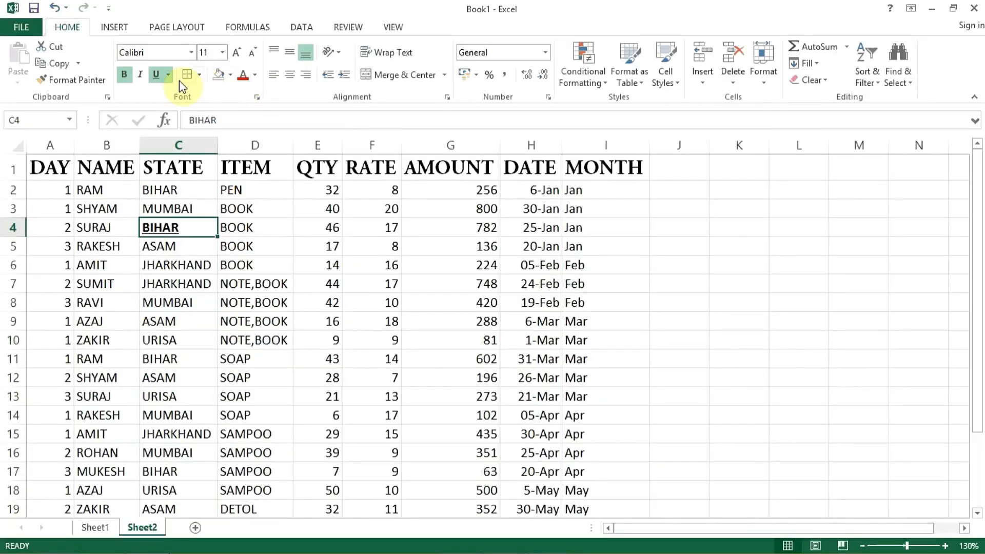
Step: Apply All Borders to the header cells A1:I1
click(67, 190)
drag(72, 167, 604, 156)
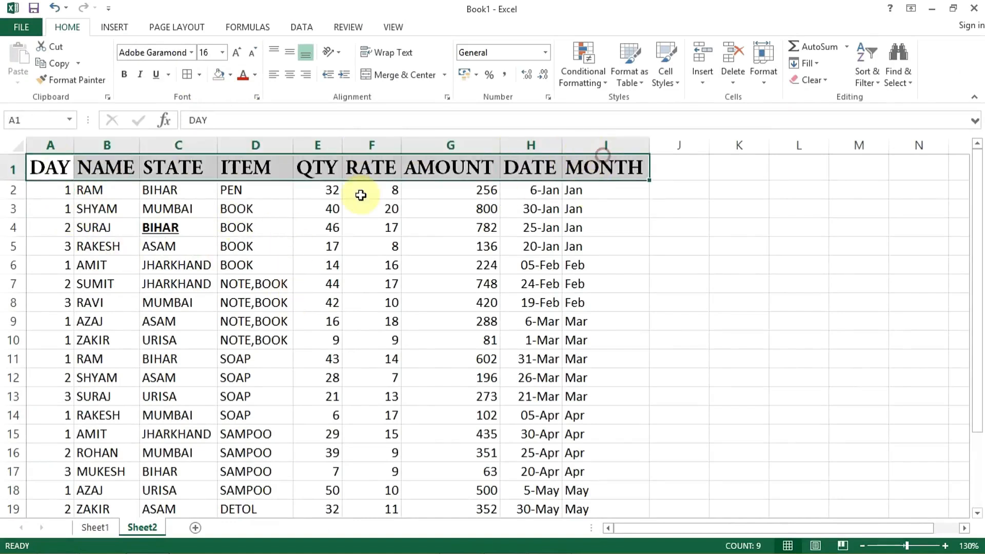
click(199, 77)
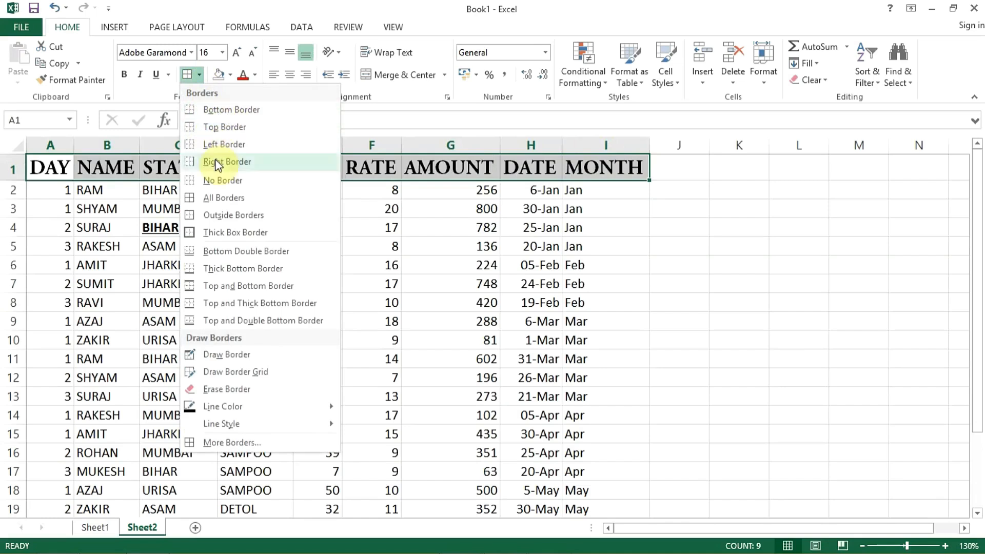
click(236, 202)
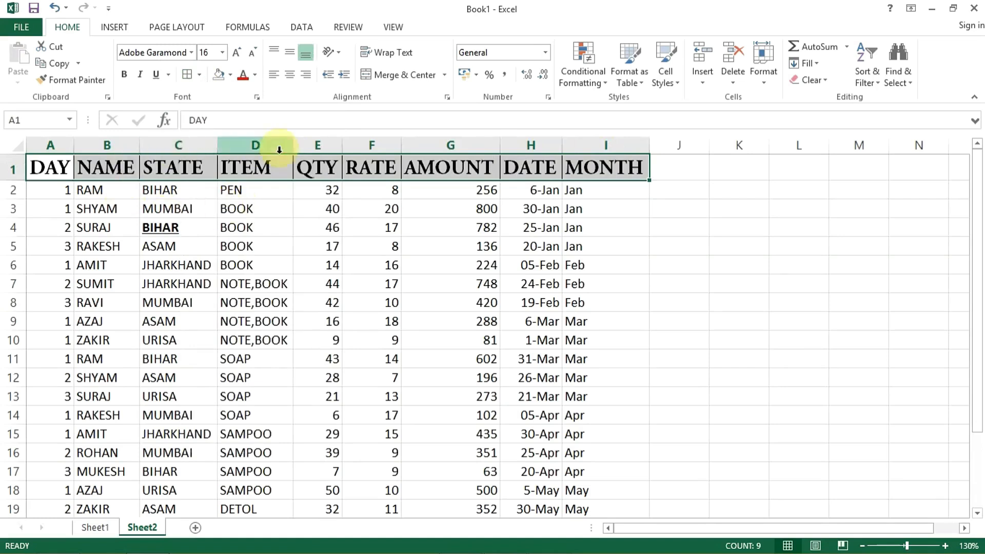
click(318, 259)
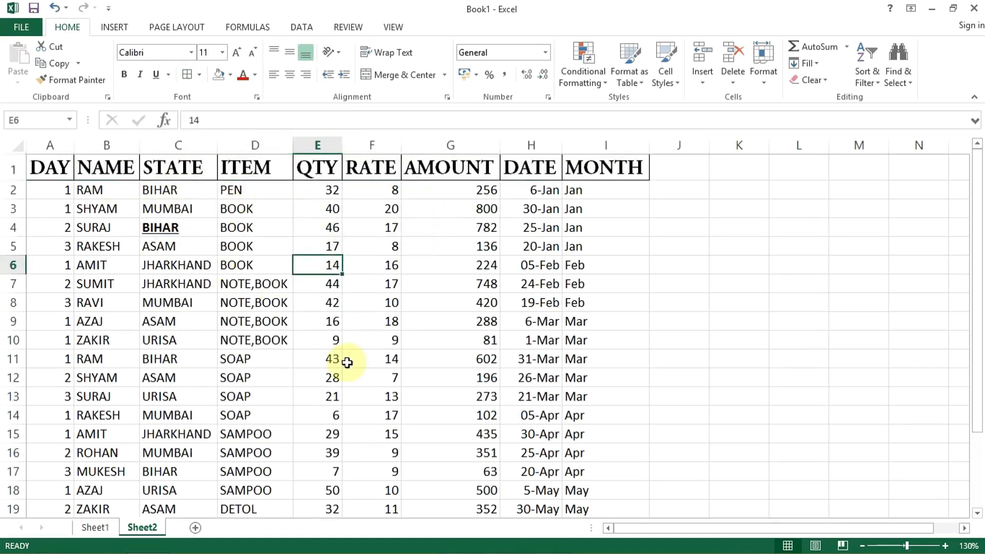
Step: Apply All Borders to the data range A7:I10
drag(51, 284, 565, 346)
click(187, 74)
click(255, 396)
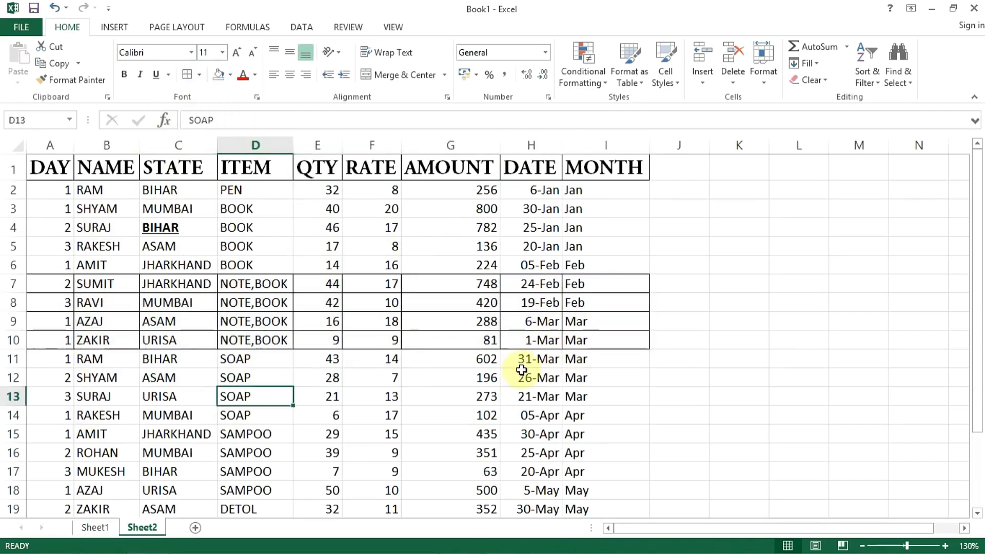
Step: Put a Thick Box Border around the data range A12:I15
click(199, 75)
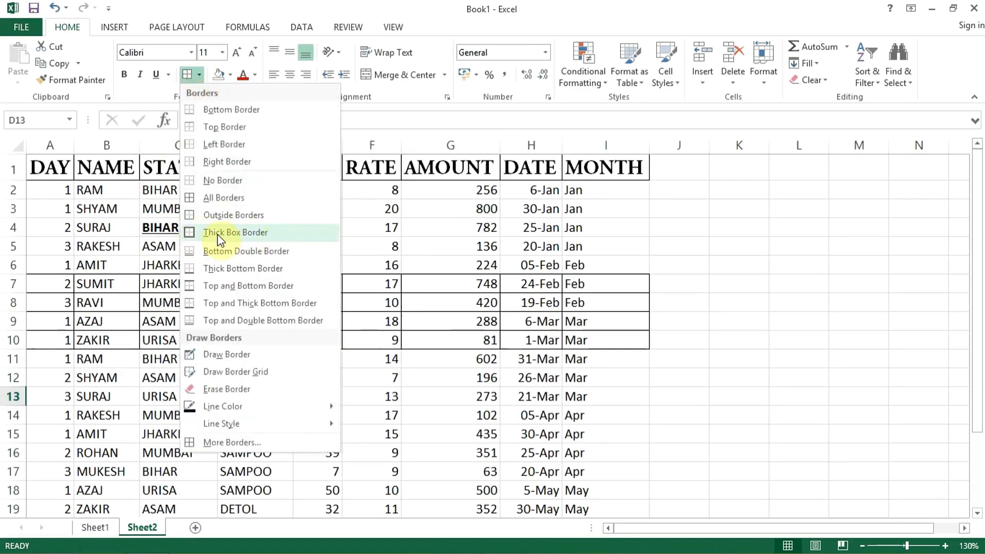
click(124, 242)
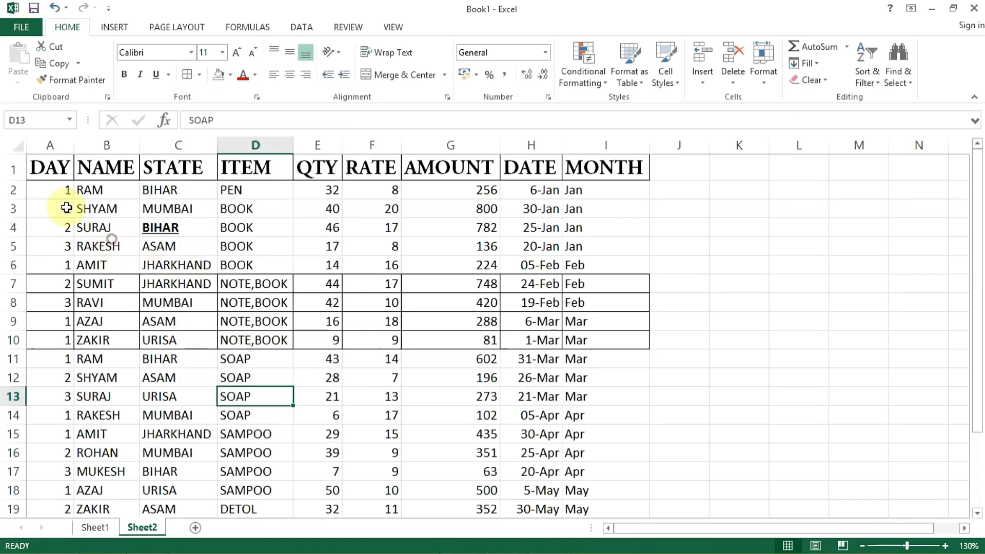
drag(48, 377, 600, 428)
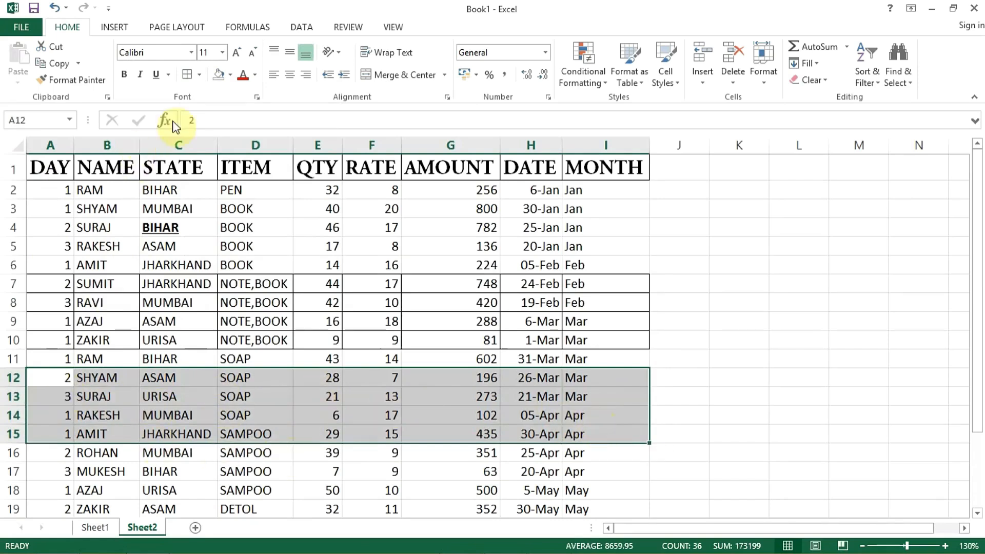
click(200, 75)
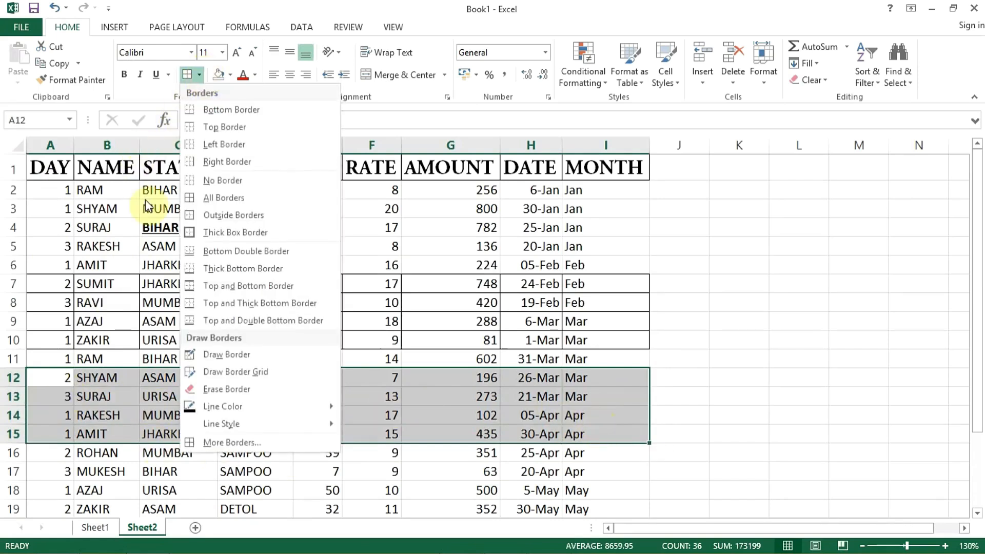
click(228, 234)
click(164, 305)
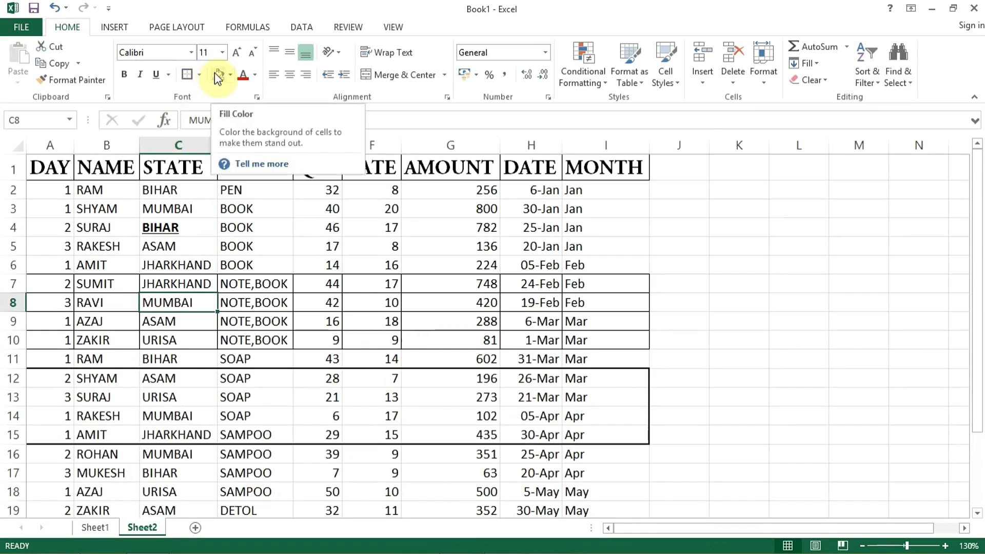
Step: Fill the header cells A1:I1 with the standard light blue colour
drag(60, 191, 451, 222)
drag(54, 168, 640, 162)
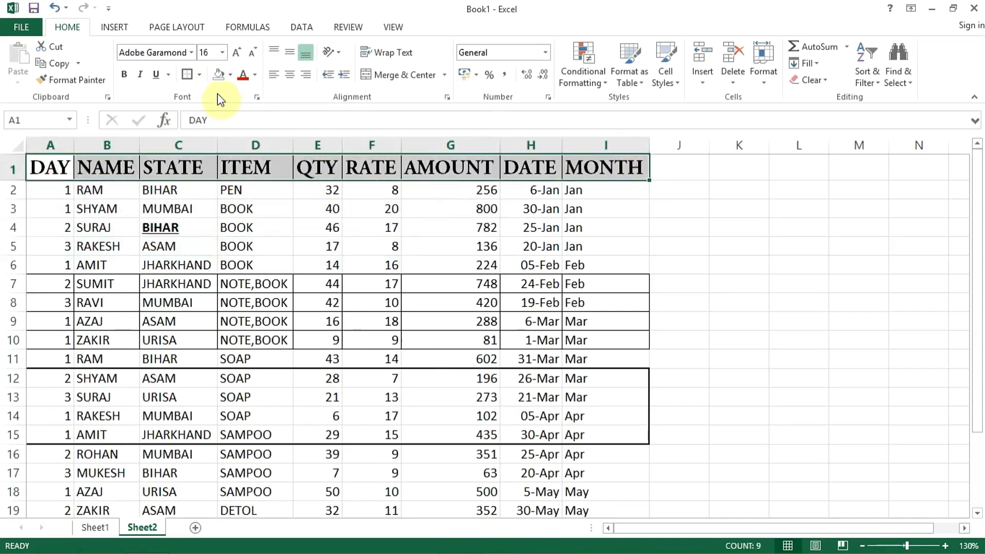
click(229, 76)
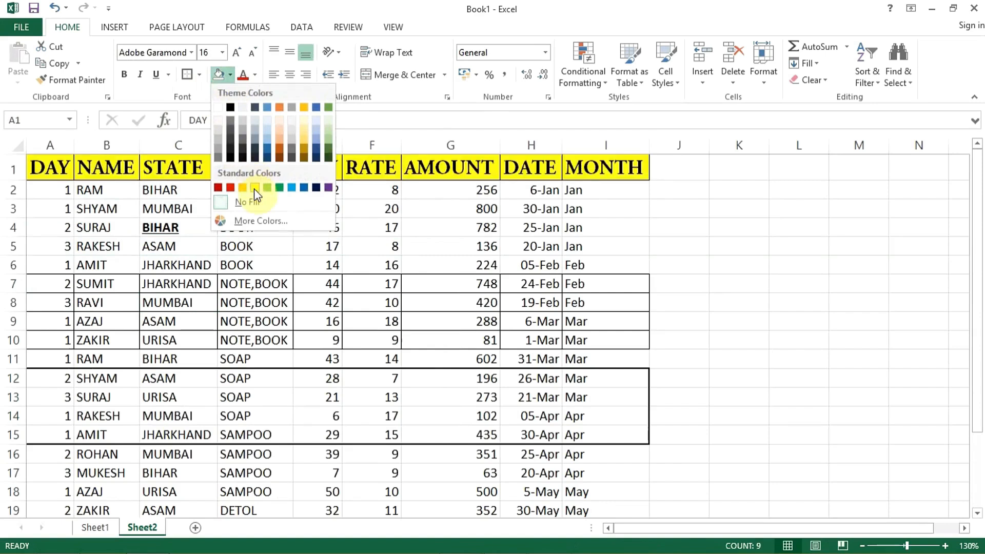
click(290, 189)
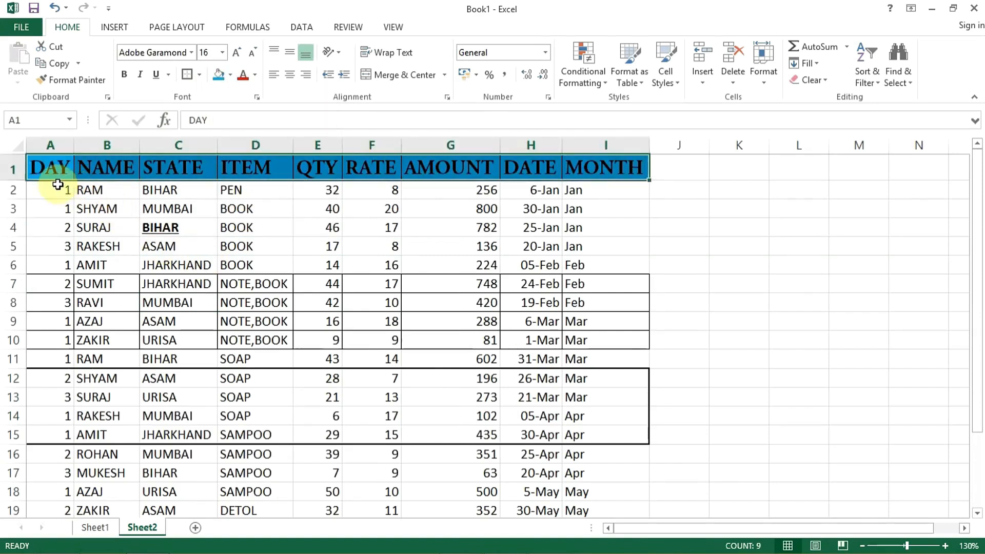
scroll(200, 280, down, 2)
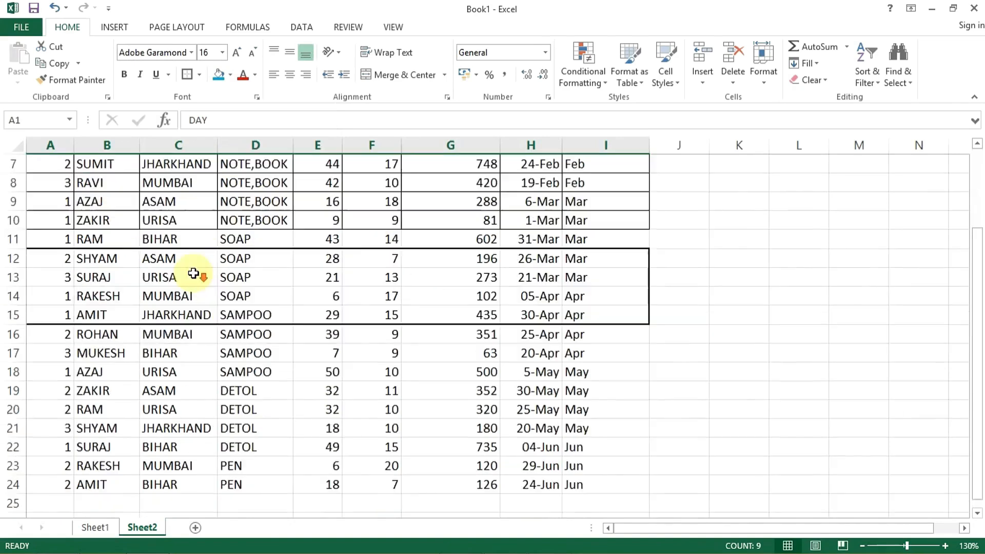
scroll(154, 323, up, 2)
click(102, 247)
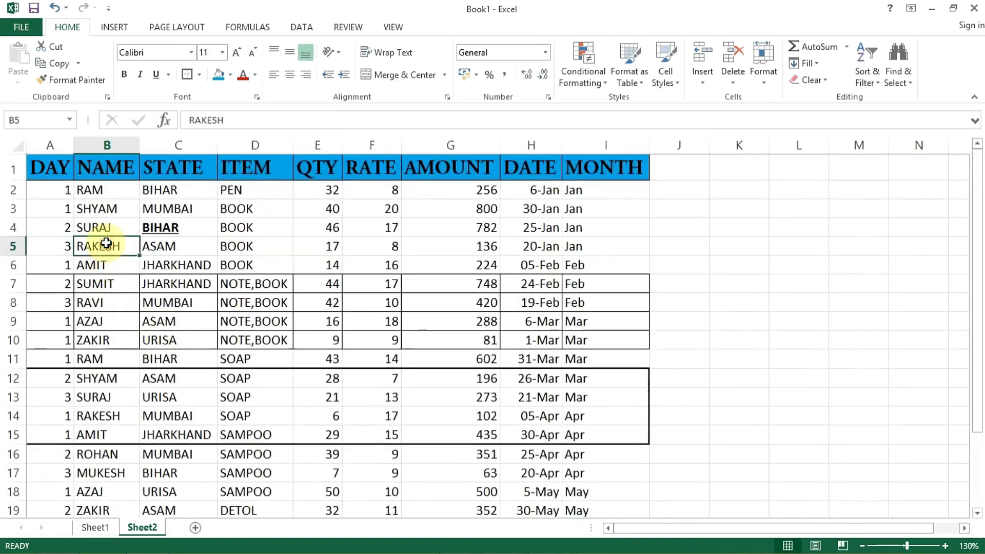
Step: Fill cell B5 with the current light blue and cell B12 with standard yellow
click(220, 75)
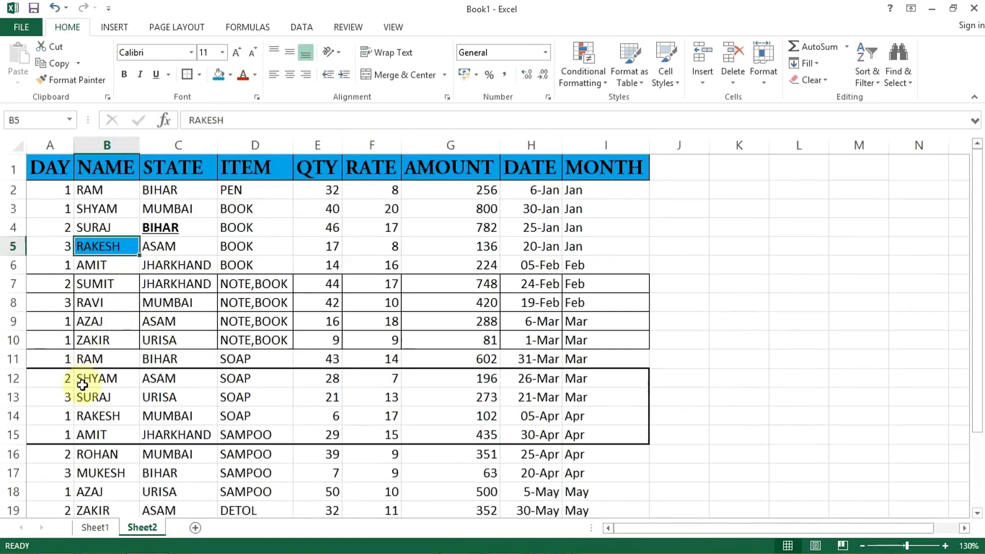
click(99, 378)
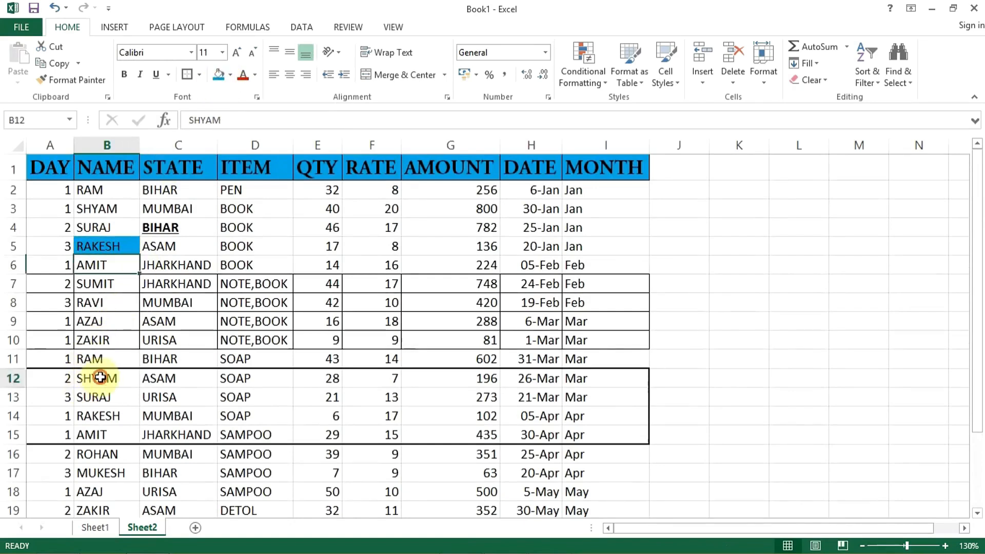
click(230, 75)
click(255, 187)
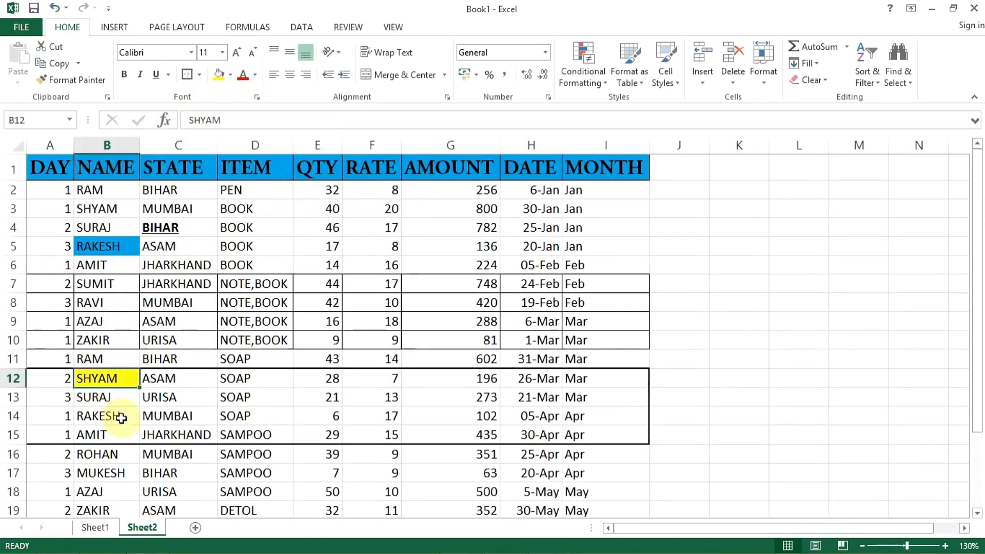
Step: Fill cell B15 with the standard light green colour
click(108, 435)
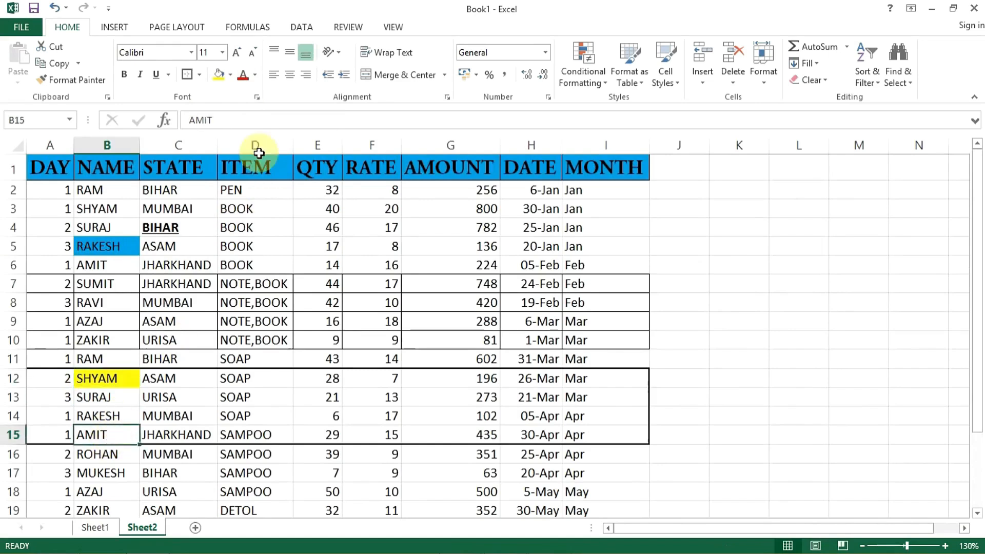
click(230, 76)
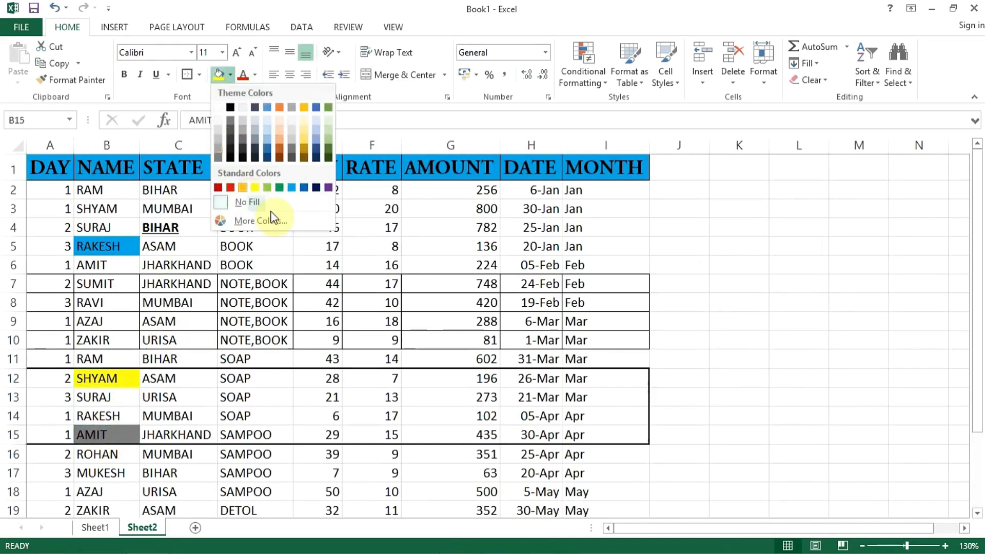
click(265, 187)
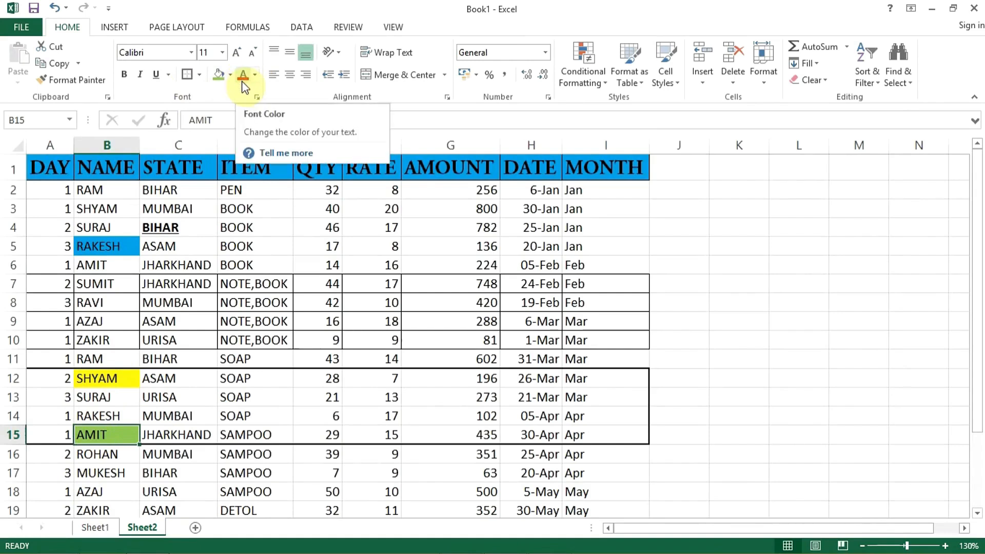
Step: Change the font colour of the header cells A1:I1 to standard dark red
drag(48, 165, 602, 165)
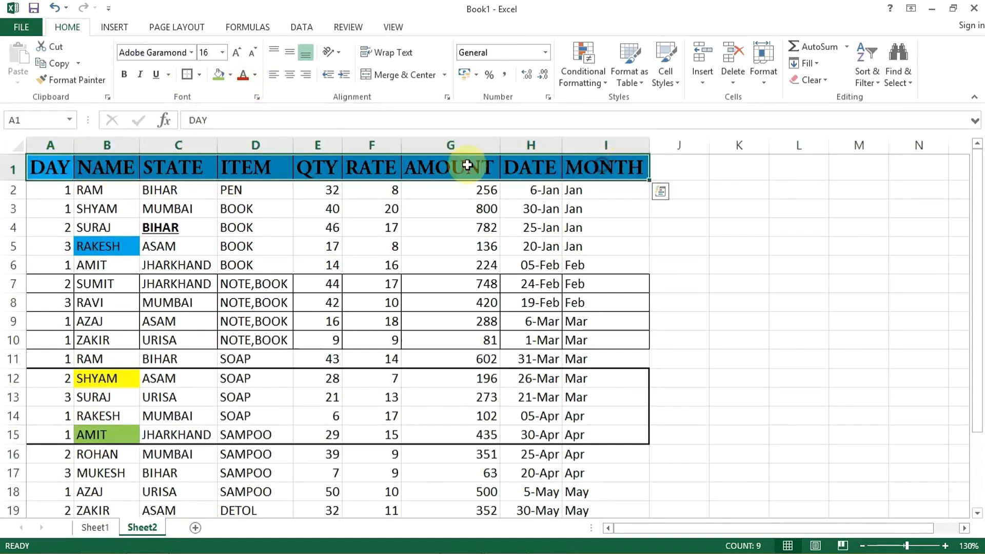
click(242, 78)
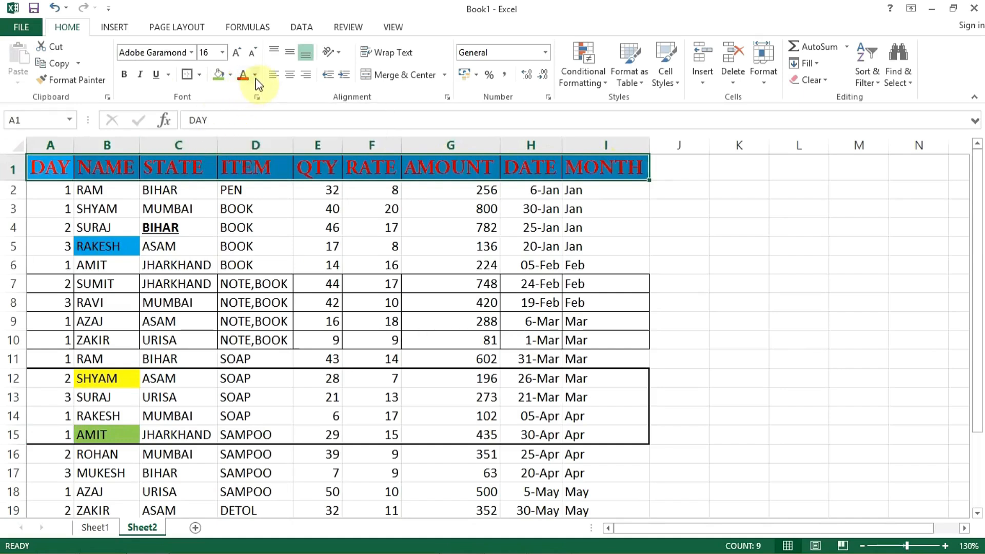
click(255, 76)
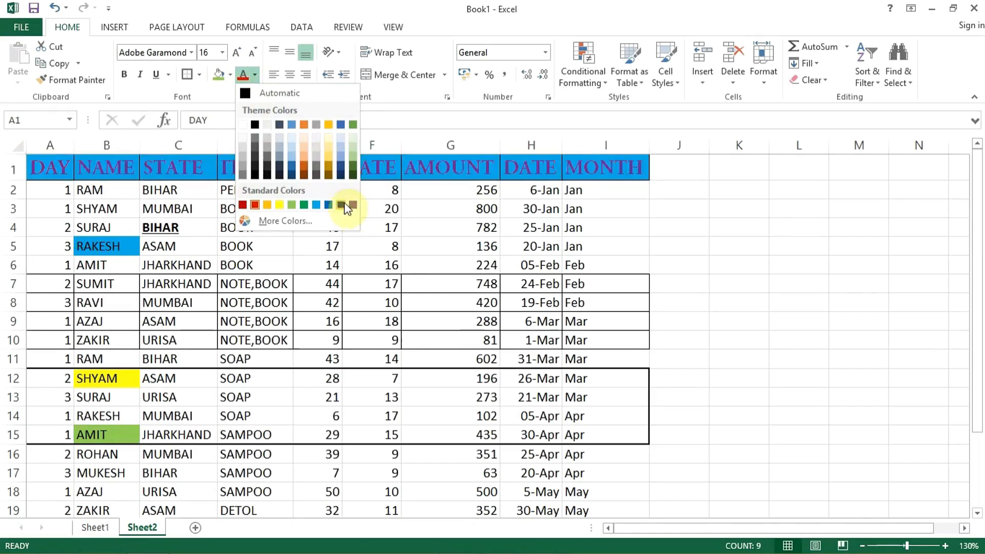
click(242, 205)
click(244, 227)
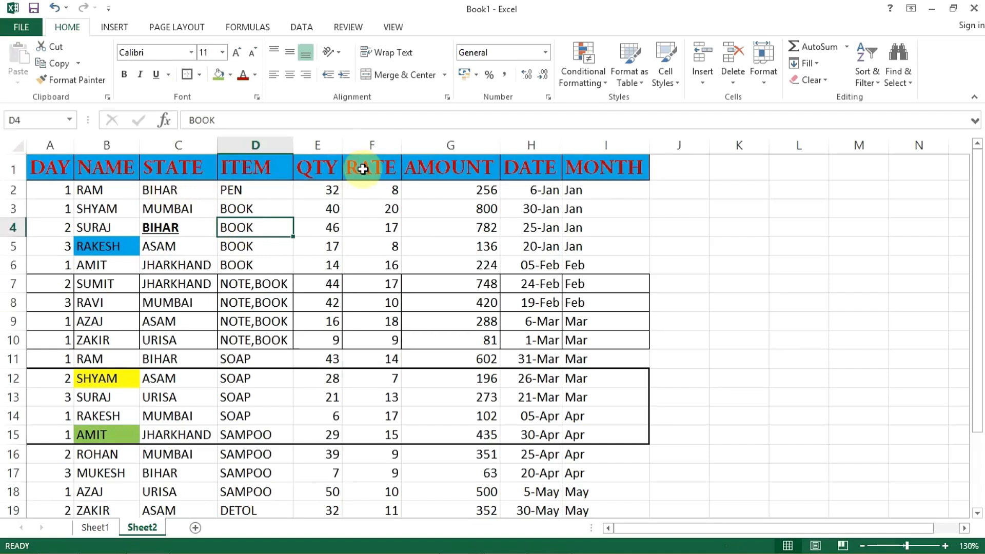
Step: Apply a Double underline to the whole of header row 1 through the Format Cells font settings
click(256, 97)
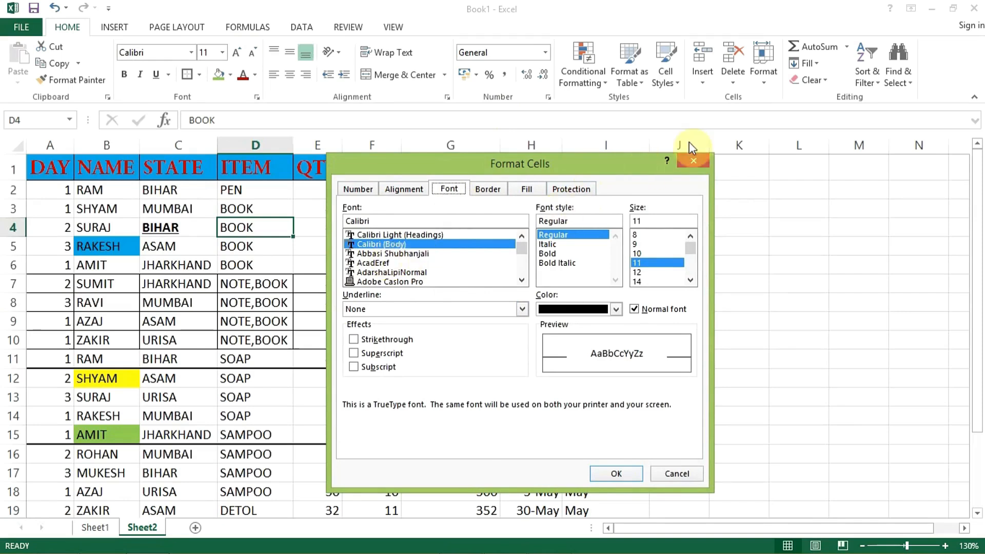
click(695, 161)
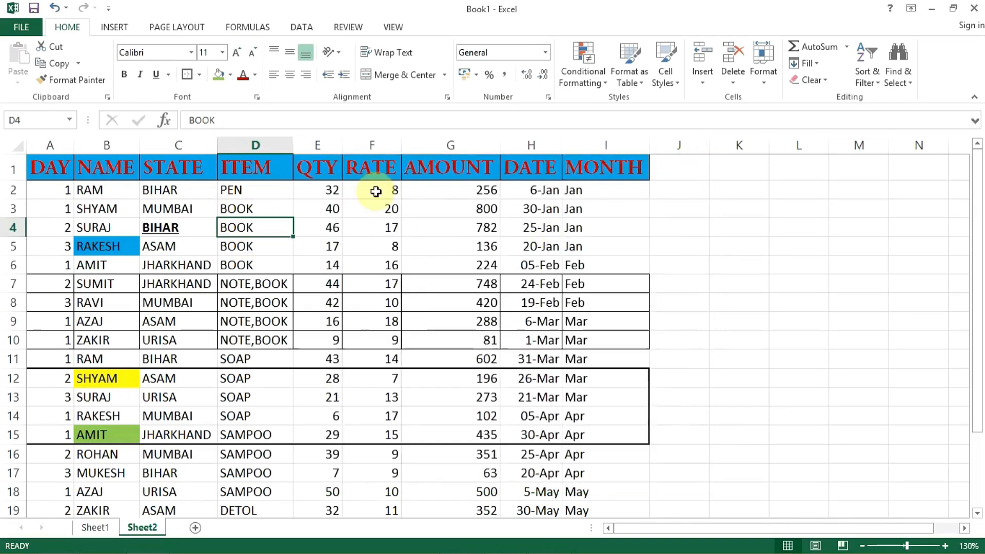
click(11, 169)
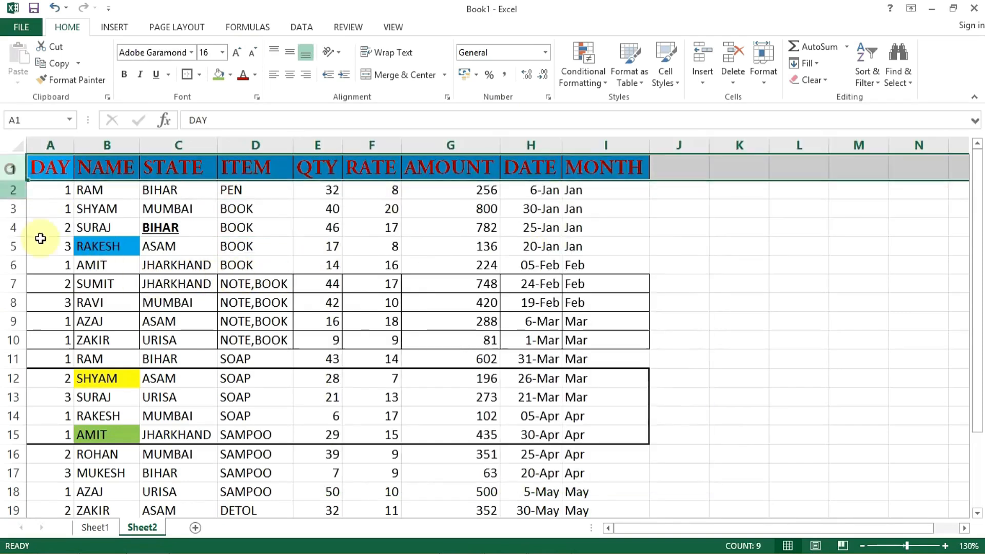
click(256, 97)
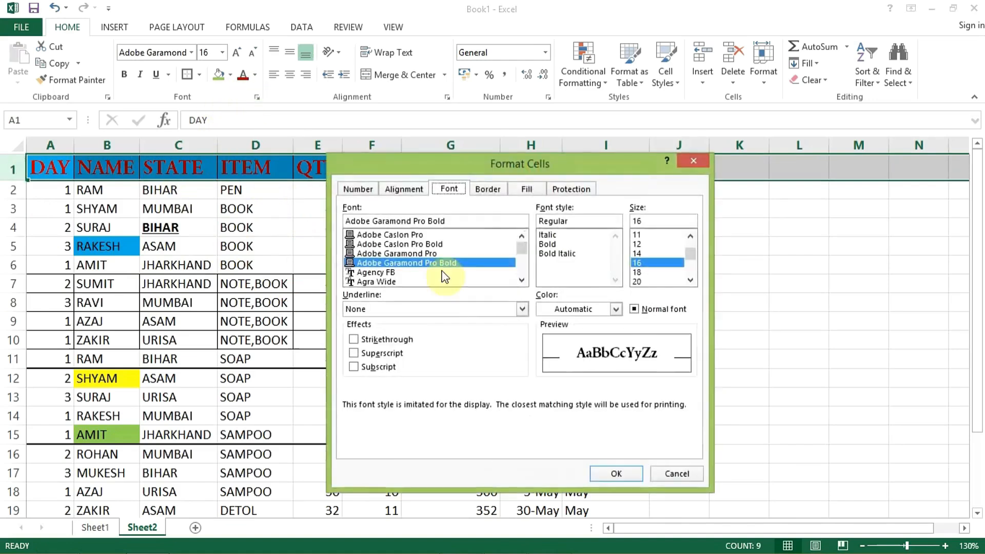
drag(514, 159, 680, 180)
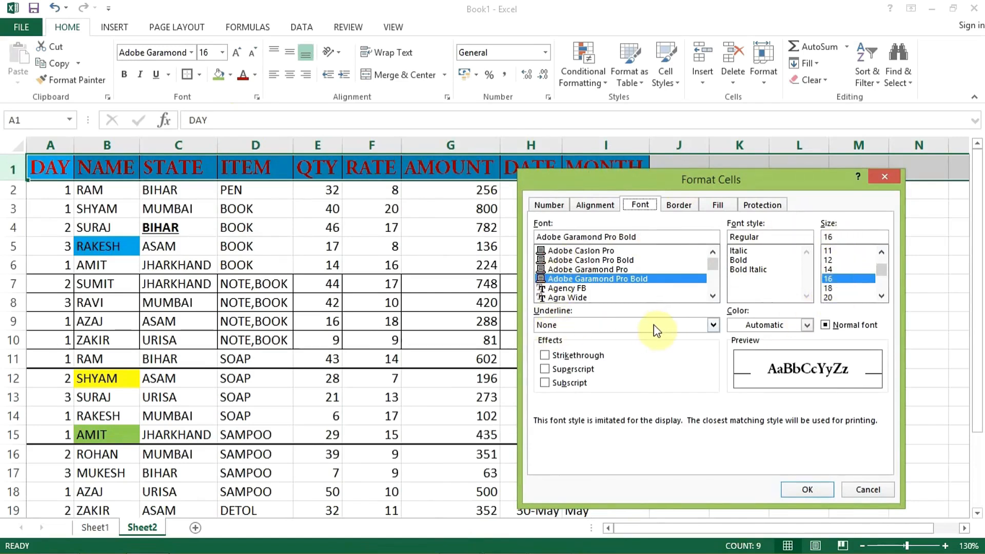
click(712, 325)
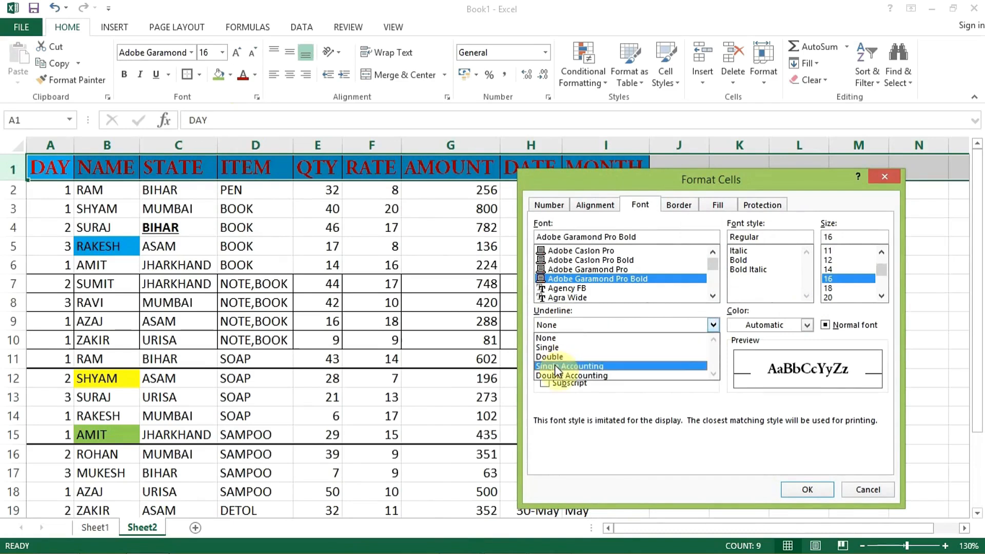
click(550, 358)
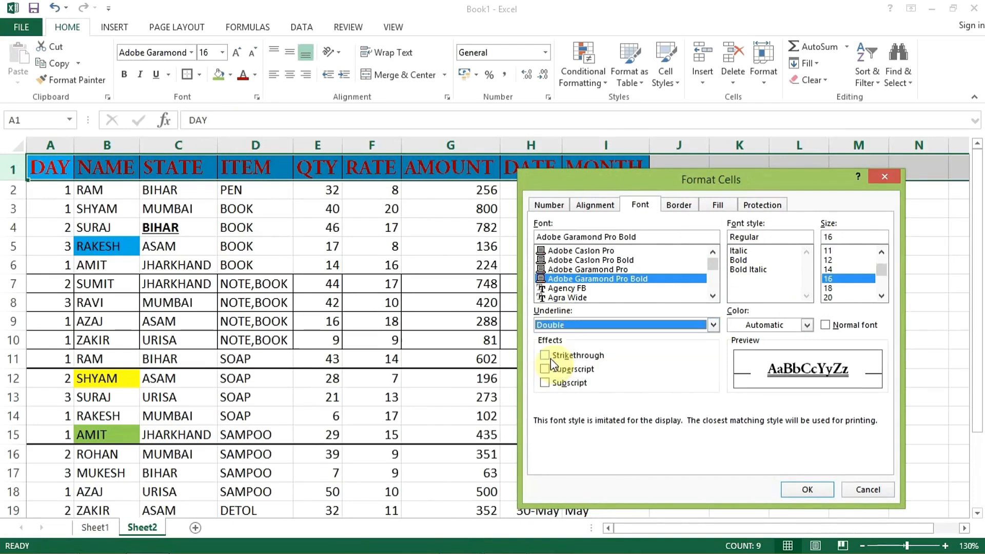
click(814, 489)
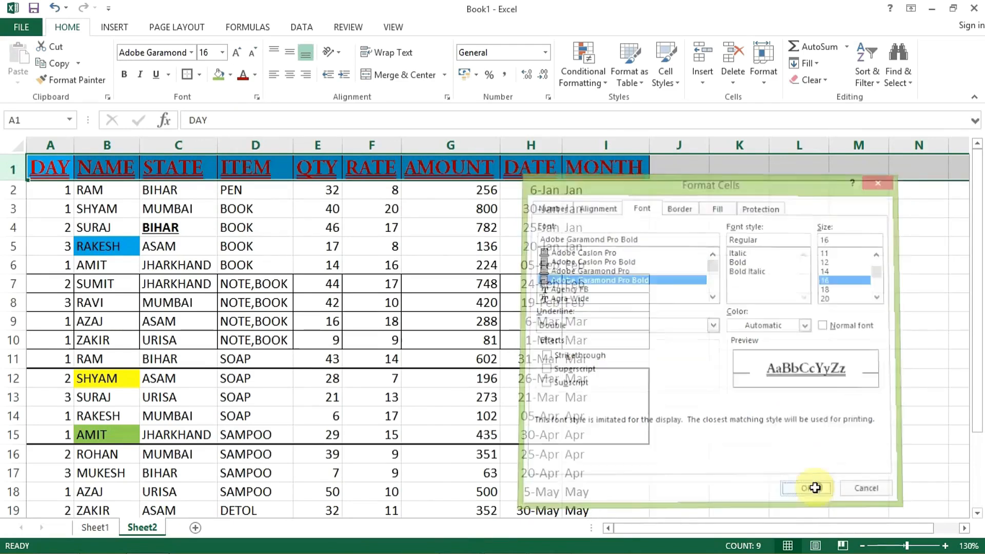
click(262, 192)
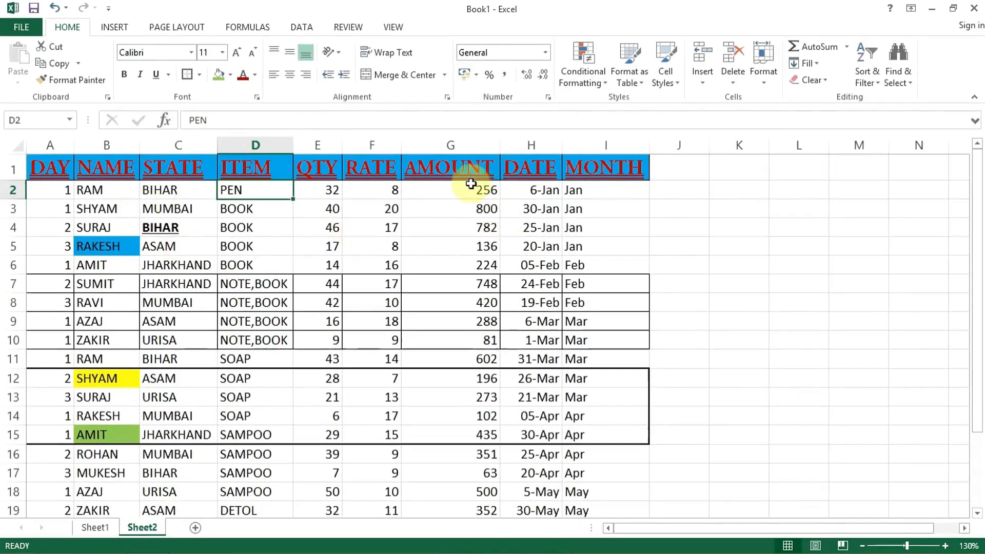
Step: Apply the Single Accounting underline to the entire AMOUNT column G through the Format Cells font settings
click(452, 145)
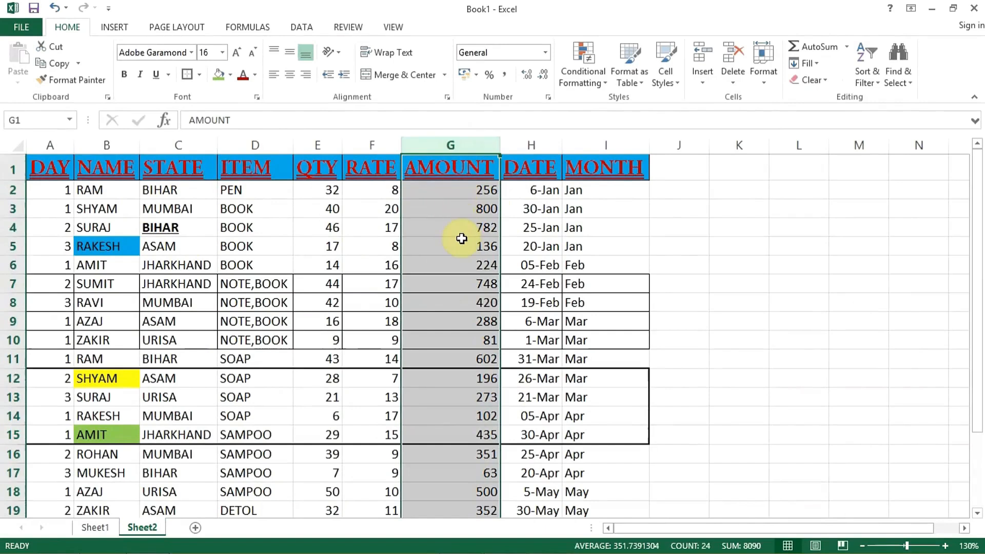
click(256, 97)
click(714, 326)
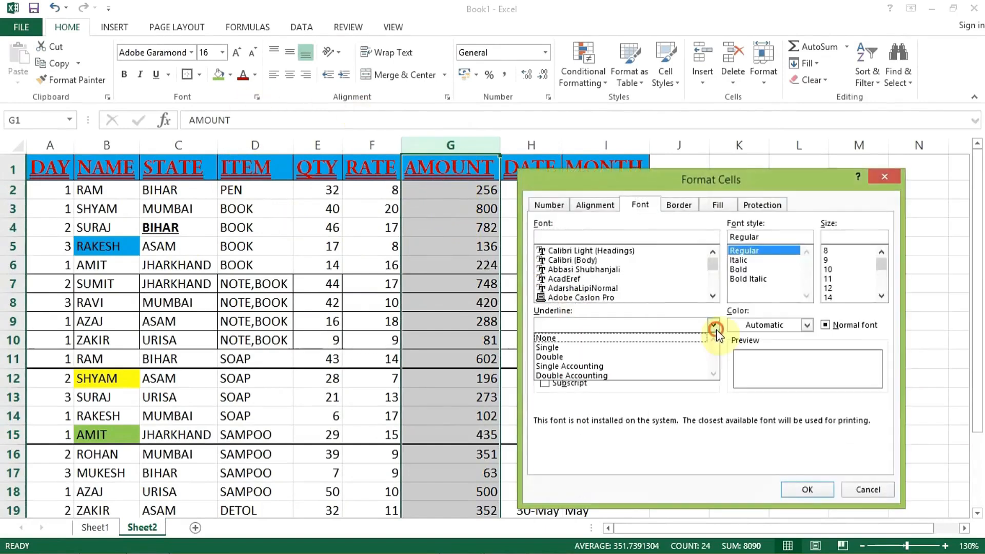
click(543, 366)
click(807, 490)
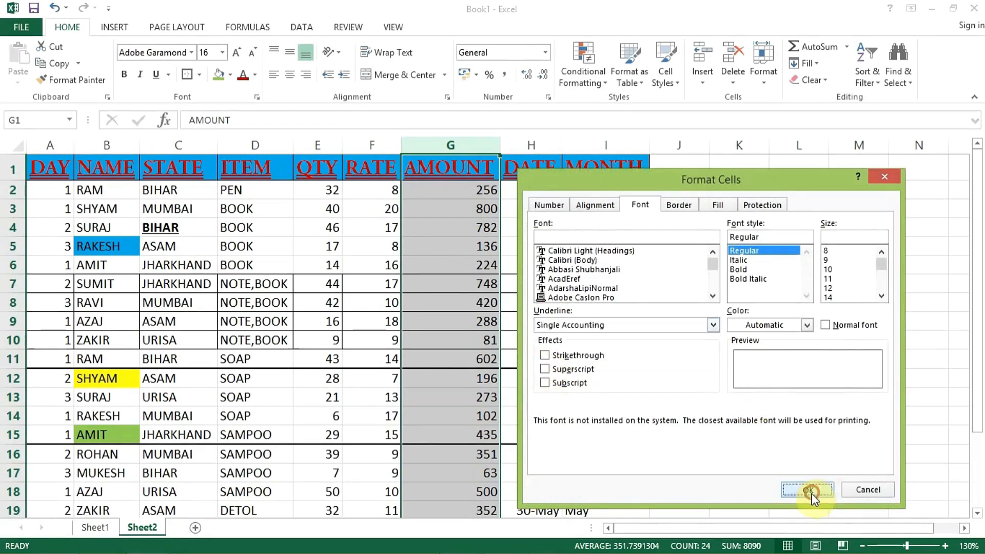
click(469, 279)
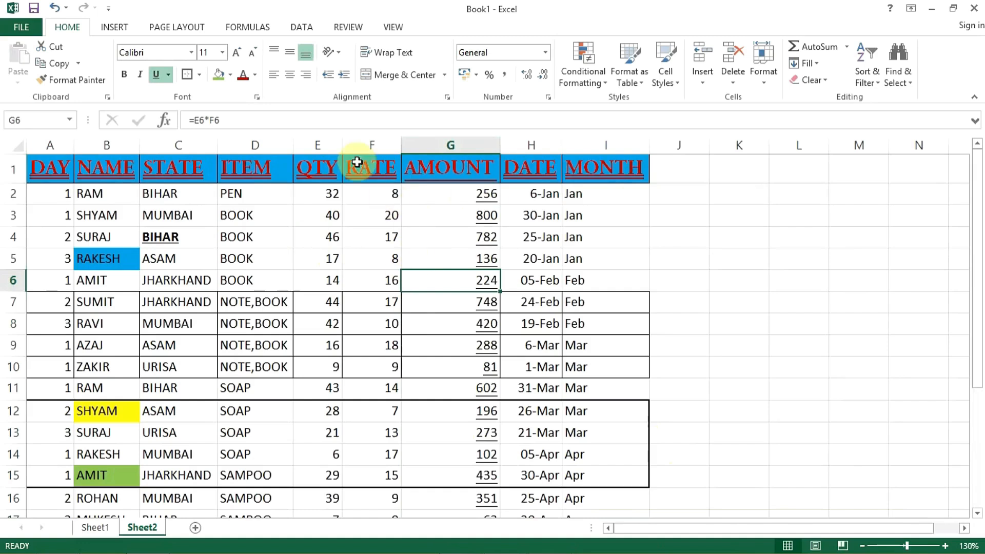
Step: View the font colour choices in Format Cells for cell G6 and close the dialog without applying anything
click(257, 97)
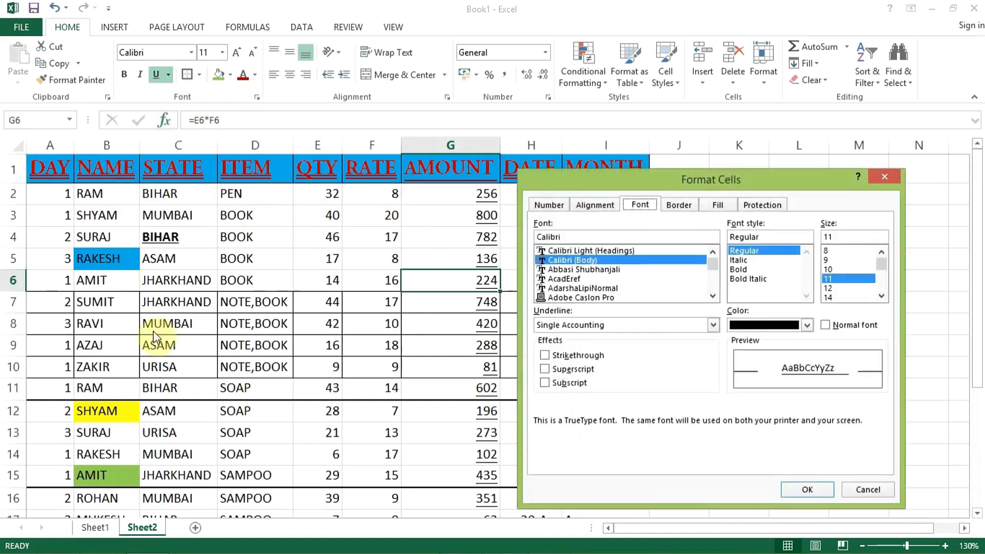
click(806, 325)
click(805, 326)
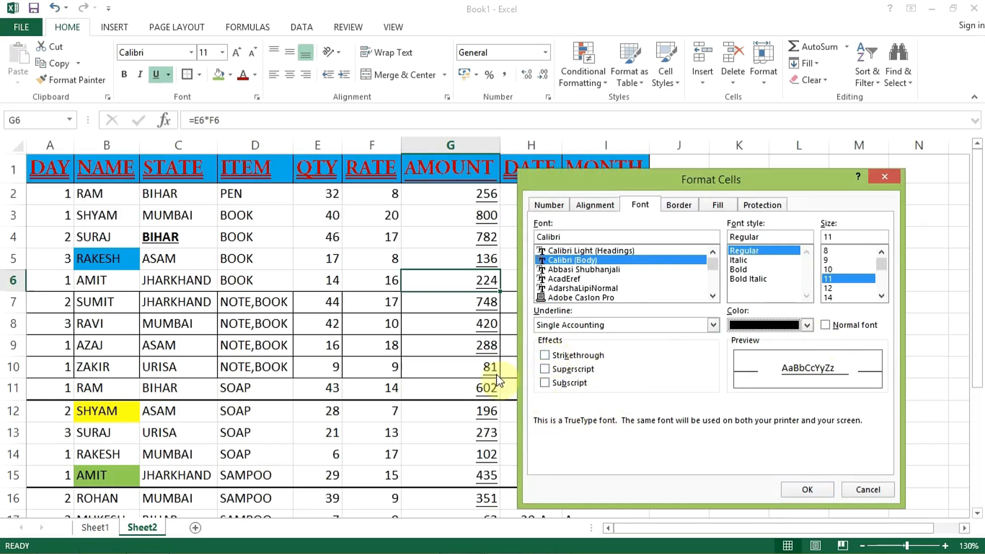
click(893, 179)
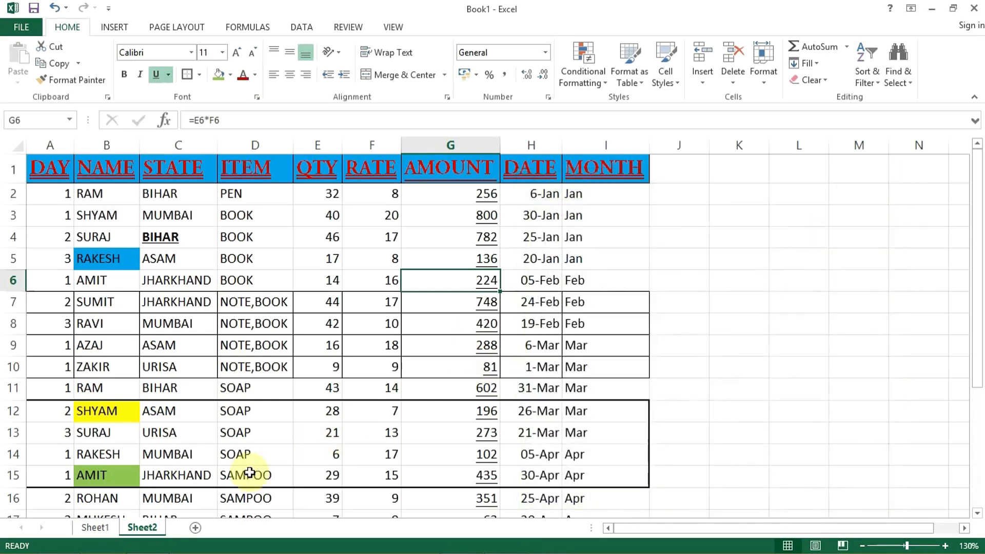
Step: On Sheet1, enter a person's full name in cell C3 and widen column C to fit the text
click(97, 525)
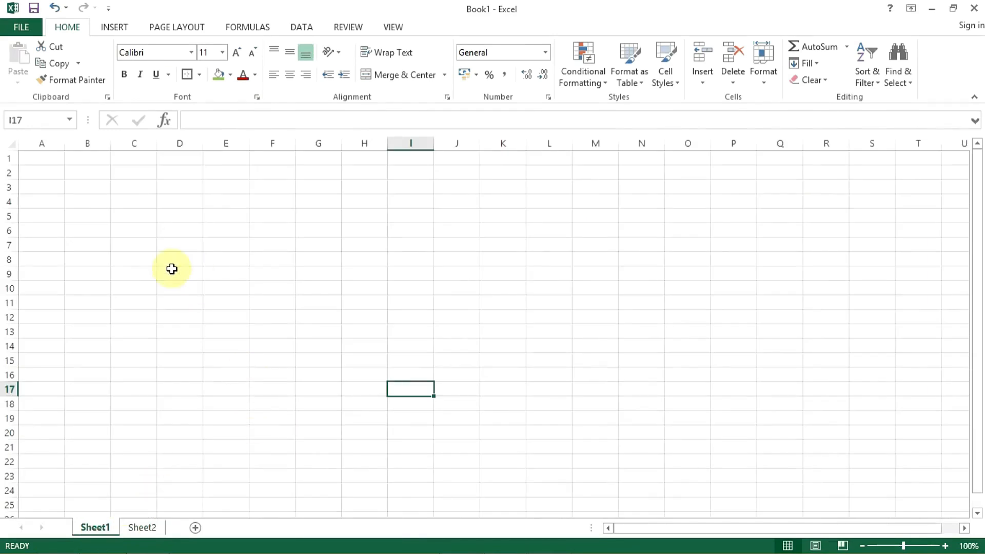
scroll(129, 259, up, 6)
scroll(143, 259, up, 3)
scroll(141, 260, up, 3)
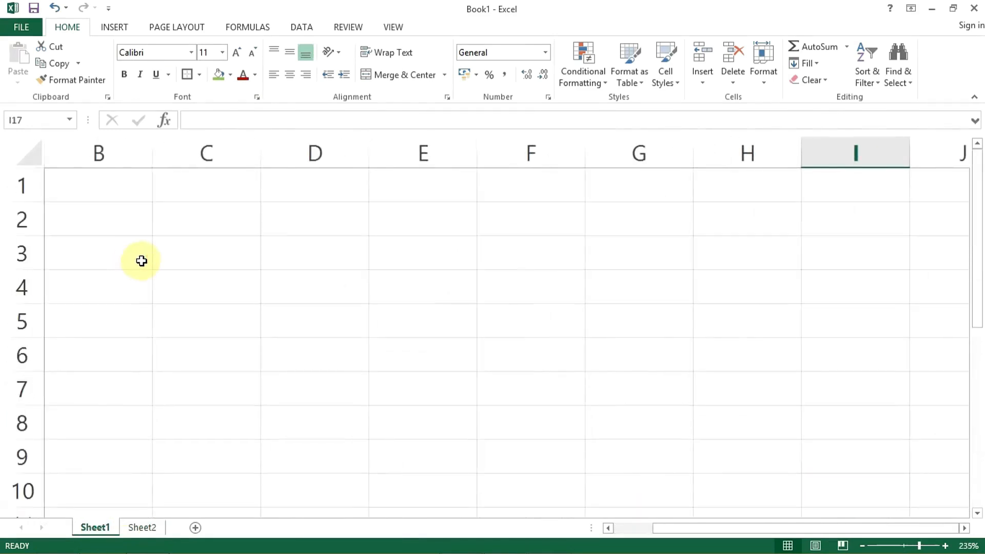
click(238, 257)
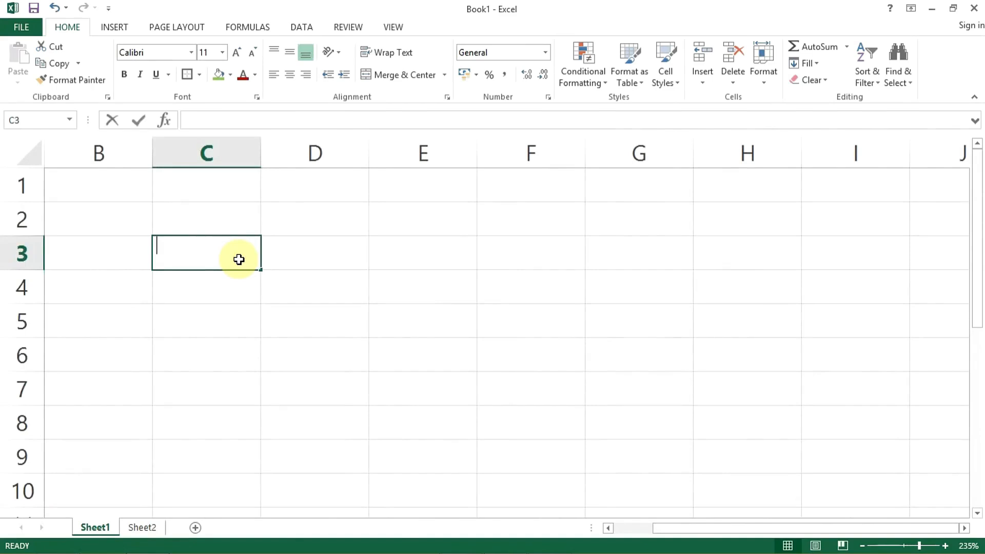
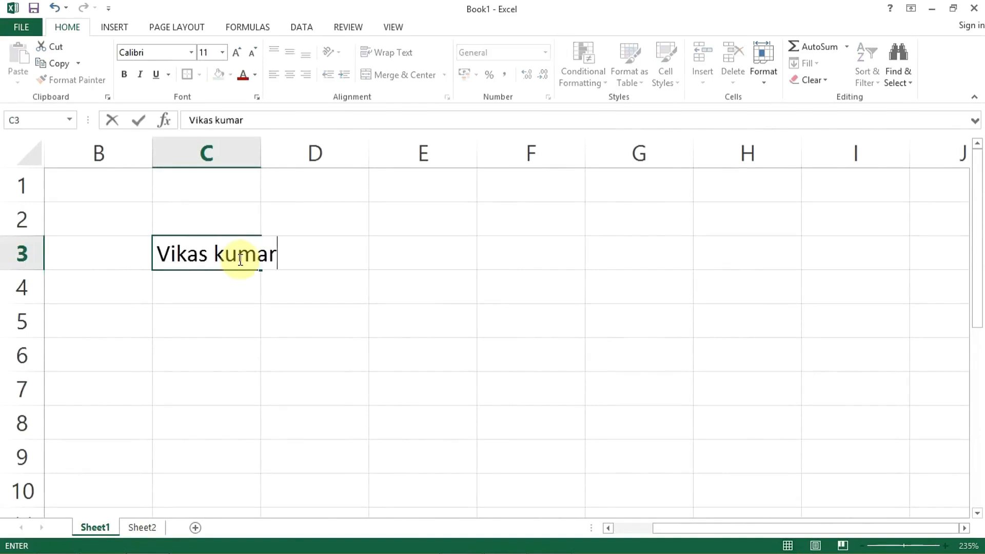
key(Return)
click(200, 256)
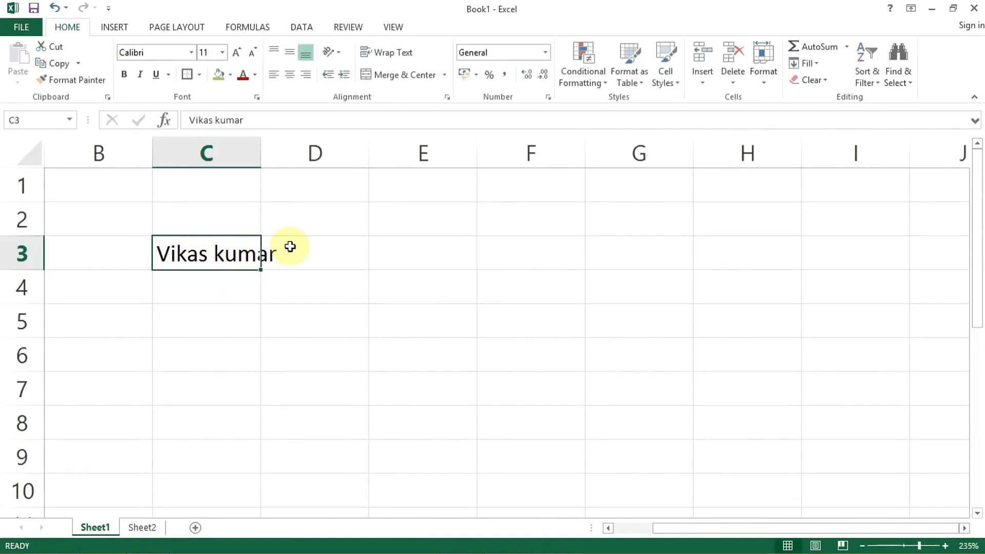
drag(262, 148, 325, 148)
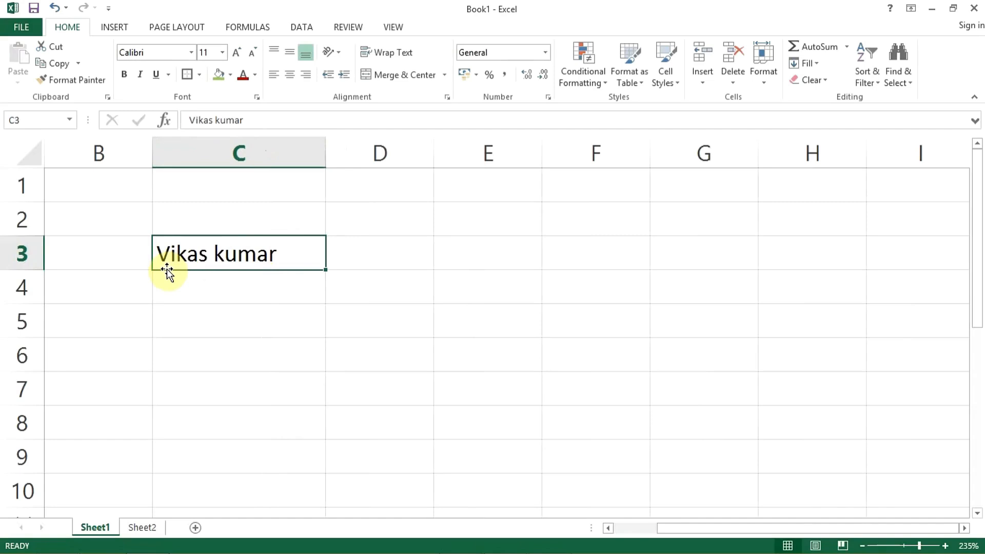
Step: Apply the Strikethrough effect to the name in cell C3 through the Format Cells font settings
click(257, 96)
click(586, 356)
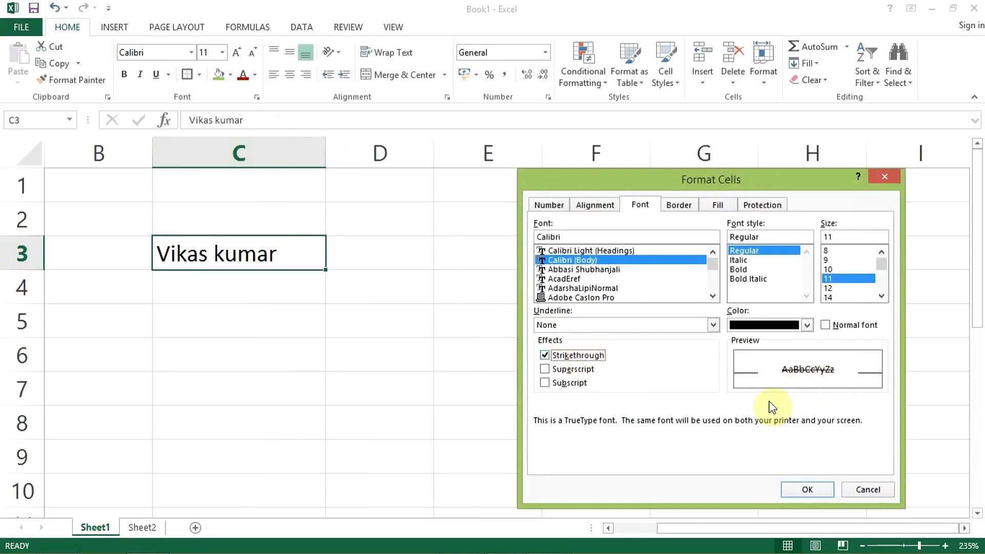
click(805, 490)
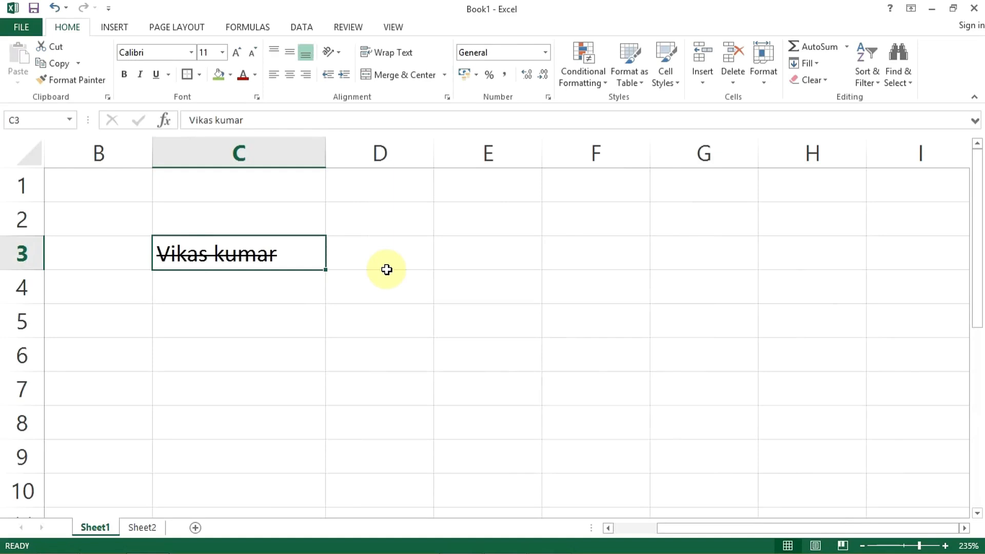
click(208, 288)
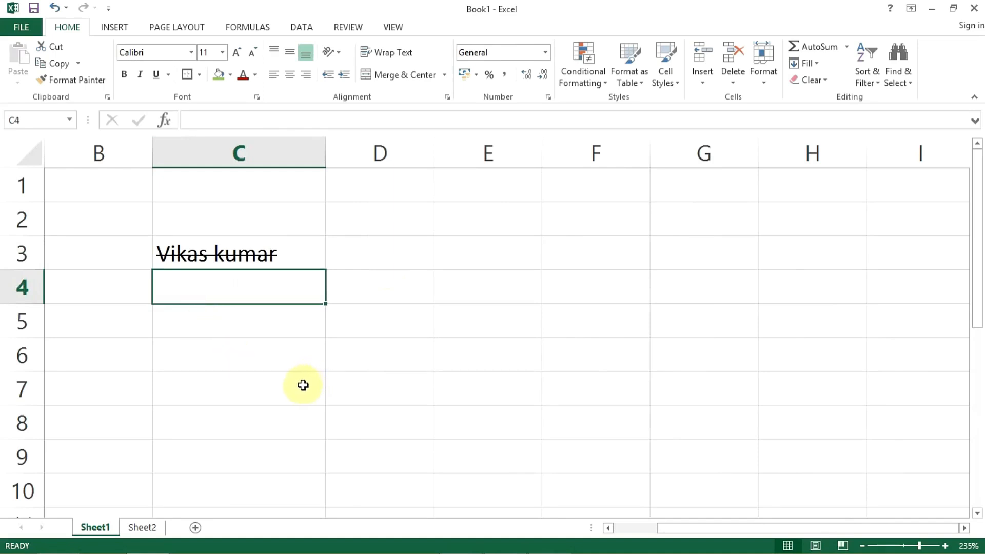
Step: Enter H2O in cell C4 of Sheet1 and format only the 2 as Subscript
text(G)
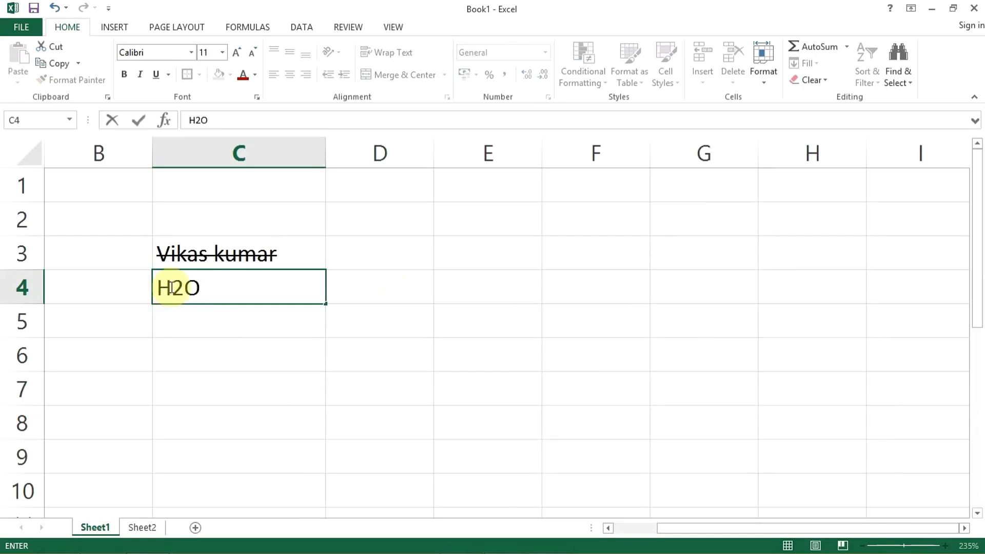
drag(172, 287, 185, 287)
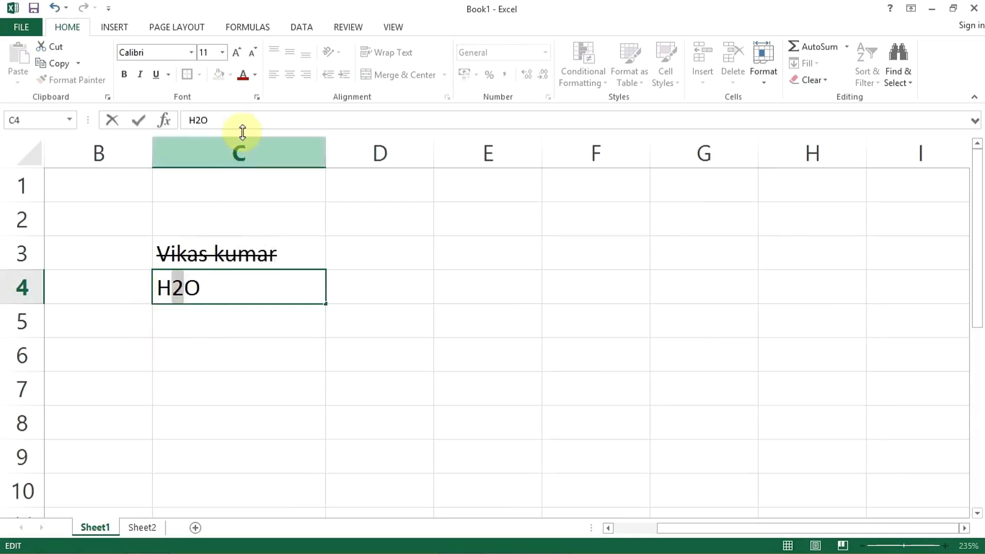
click(259, 97)
click(563, 389)
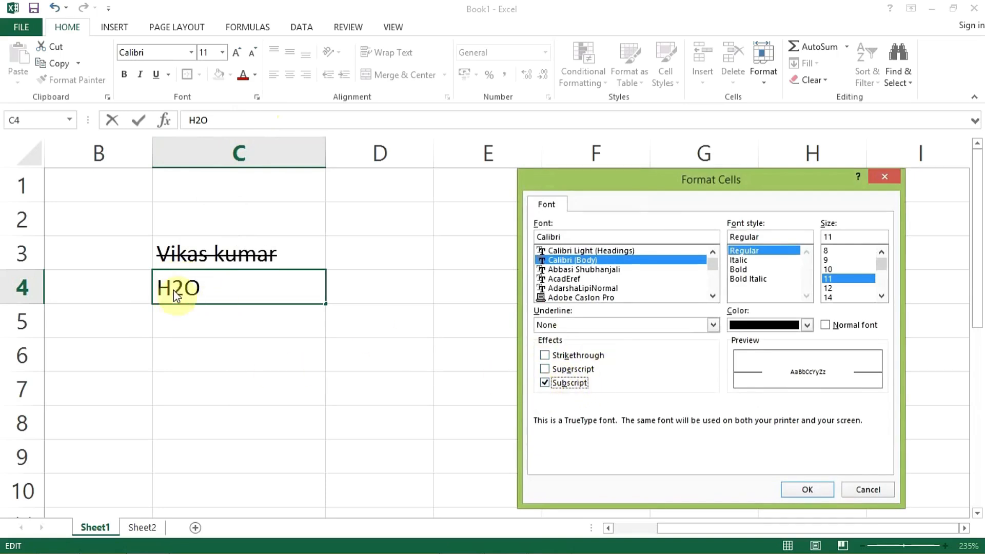
click(800, 495)
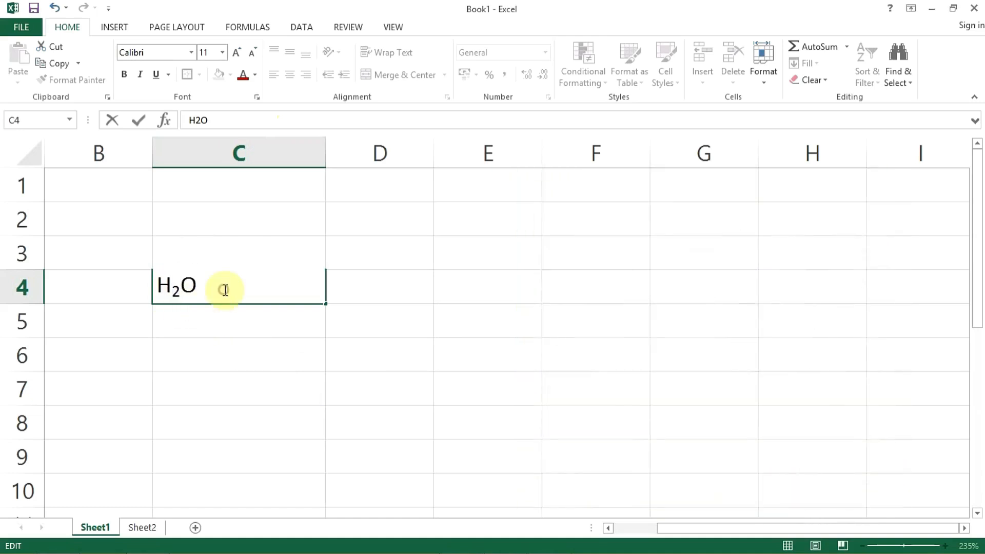
click(300, 326)
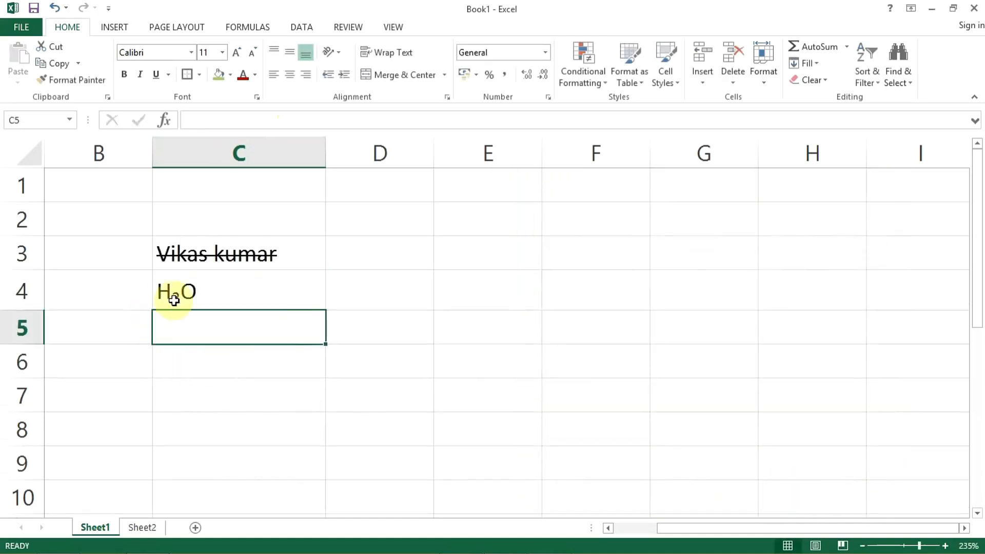
Step: Enter X2 in cell D5 and format only the 2 as Superscript
click(395, 342)
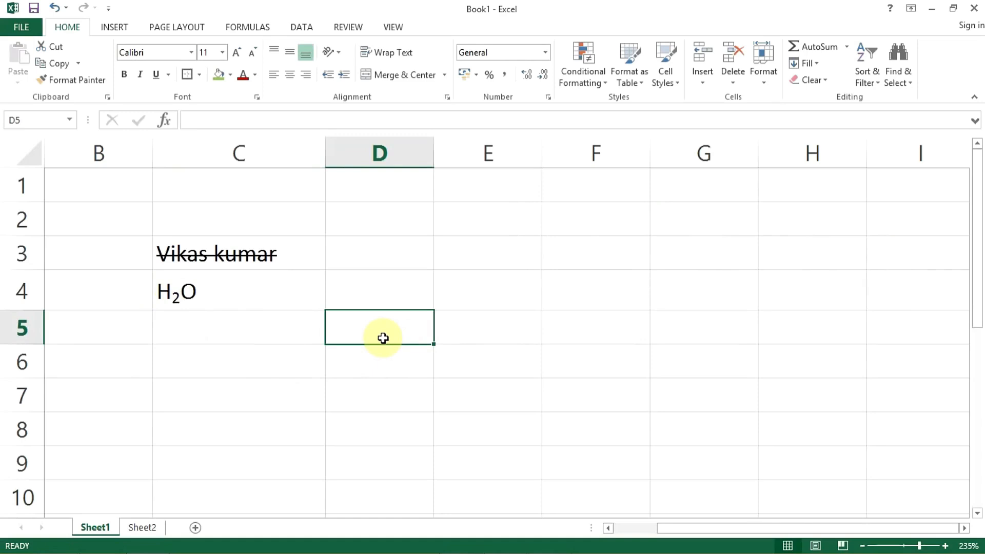
text(X2)
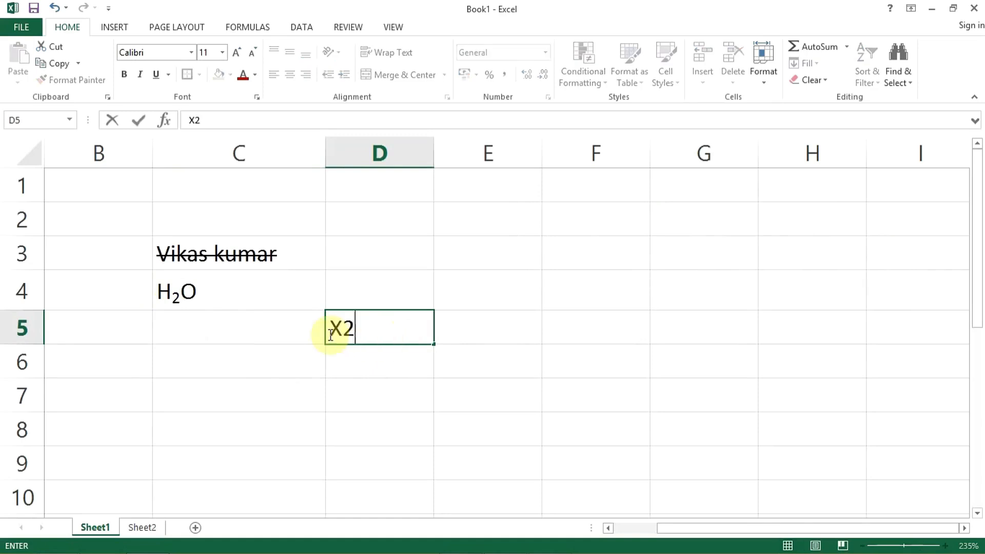
drag(348, 332, 368, 330)
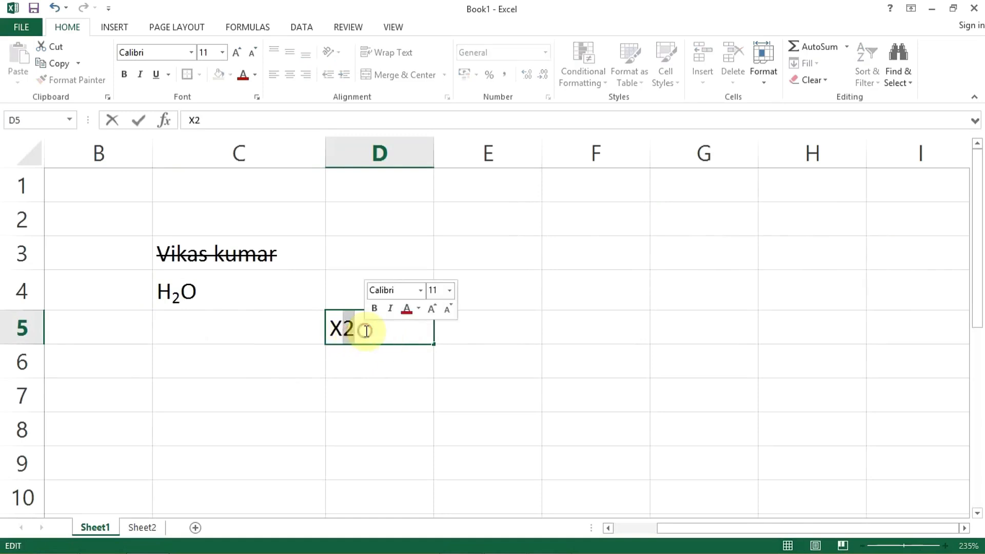
click(256, 97)
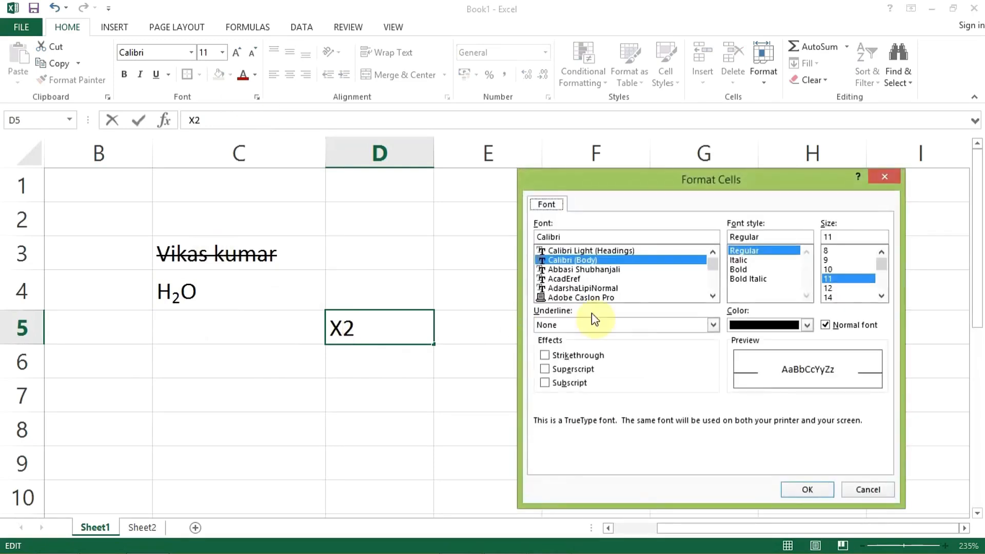
click(558, 370)
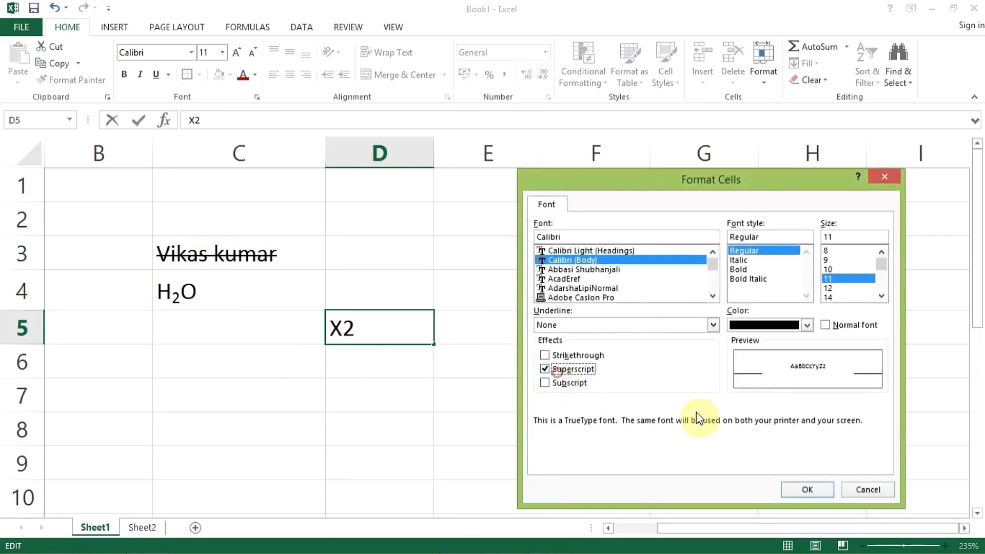
click(807, 490)
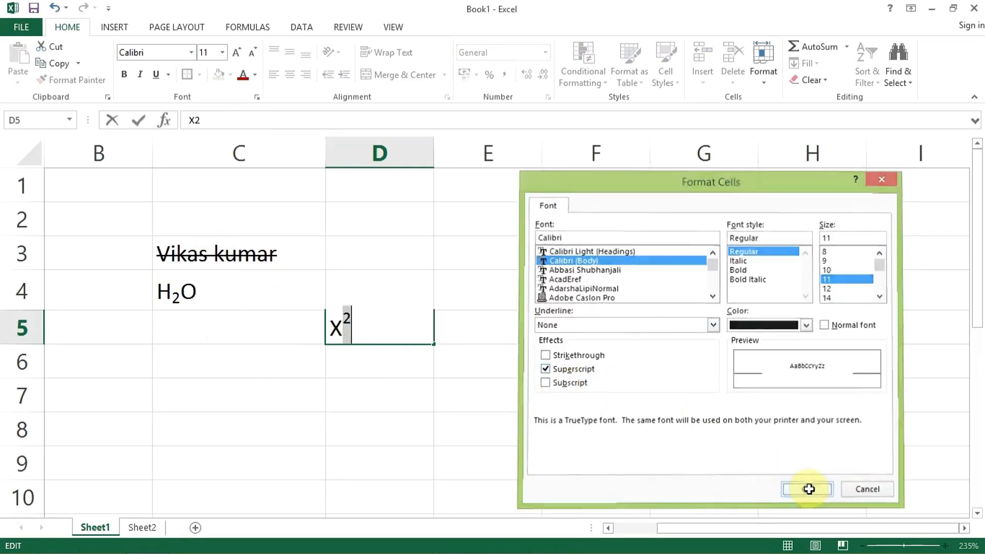
click(365, 365)
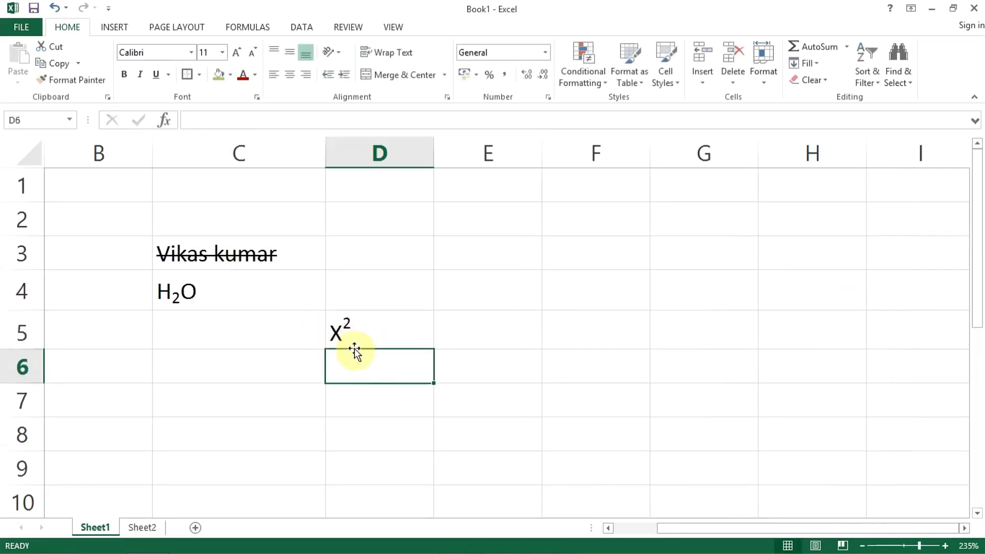
Step: Apply a red dash-dot outline border to the name cell C3 through the Format Cells border settings
click(210, 289)
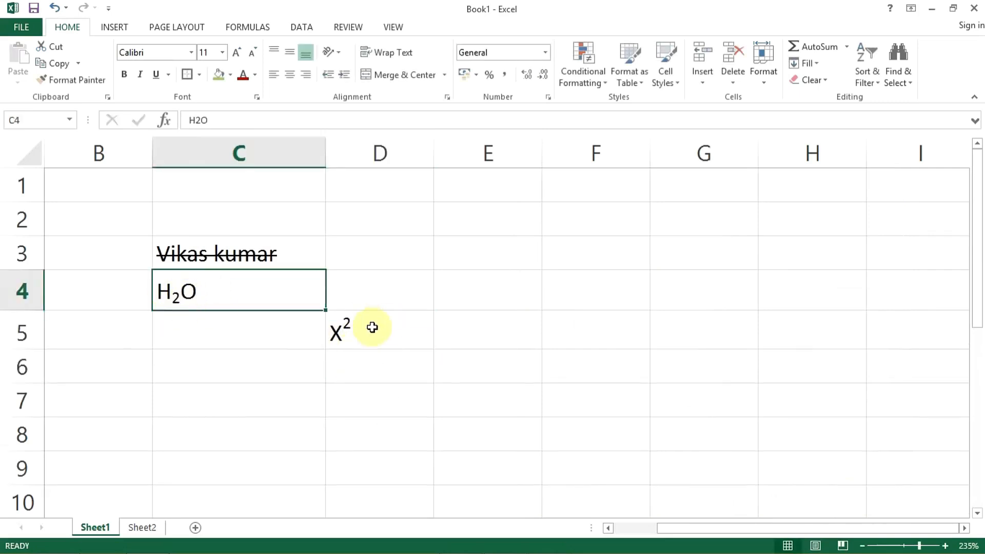
click(221, 254)
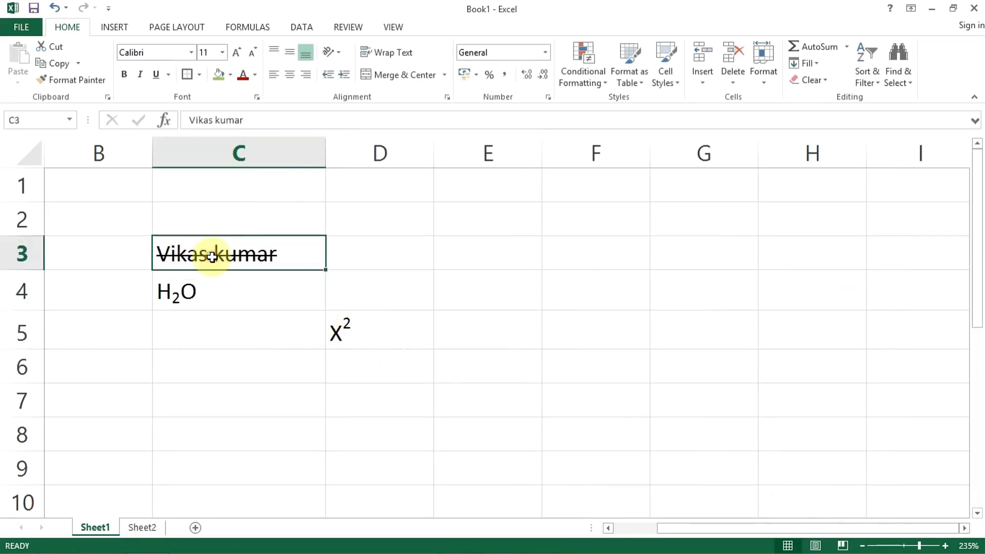
click(256, 97)
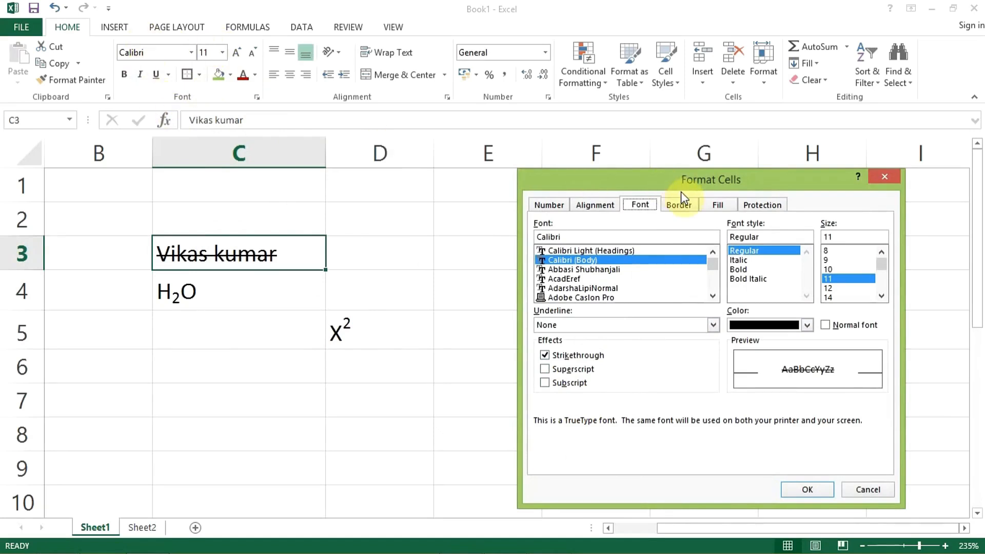
click(678, 205)
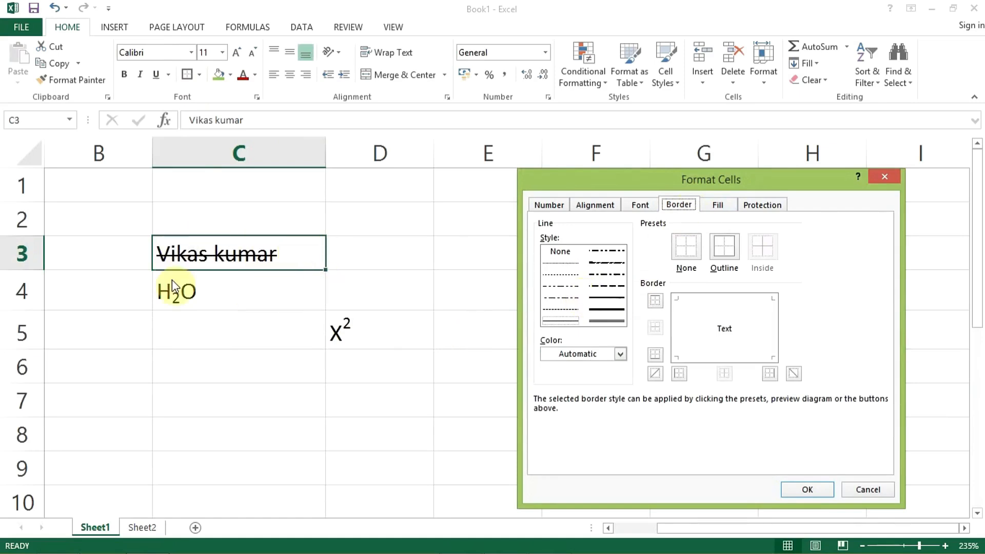
click(612, 278)
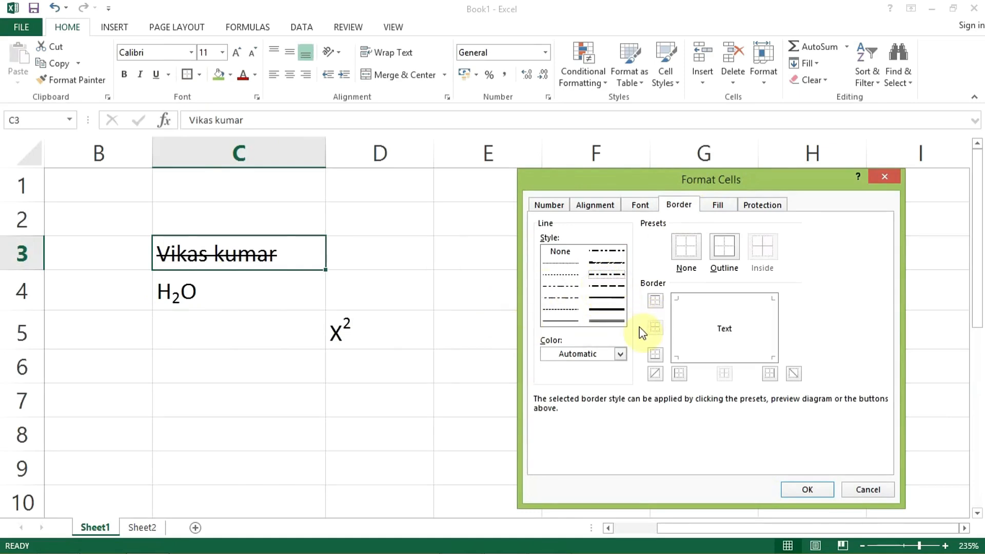
click(620, 354)
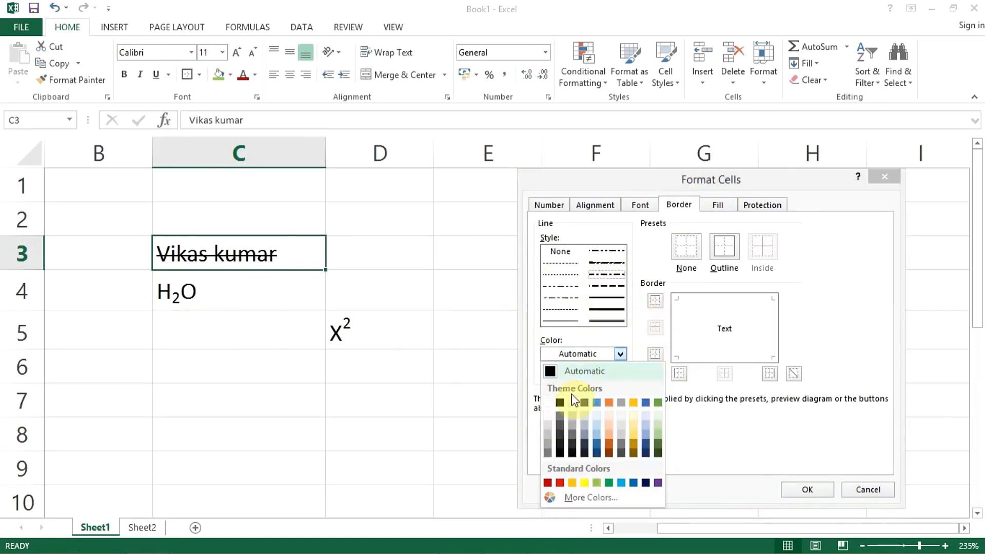
click(558, 478)
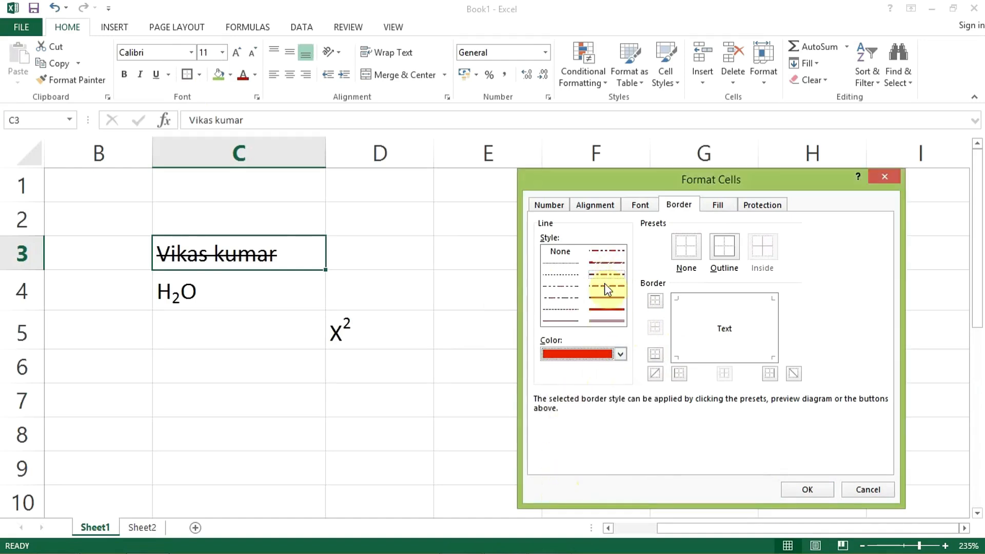
click(726, 249)
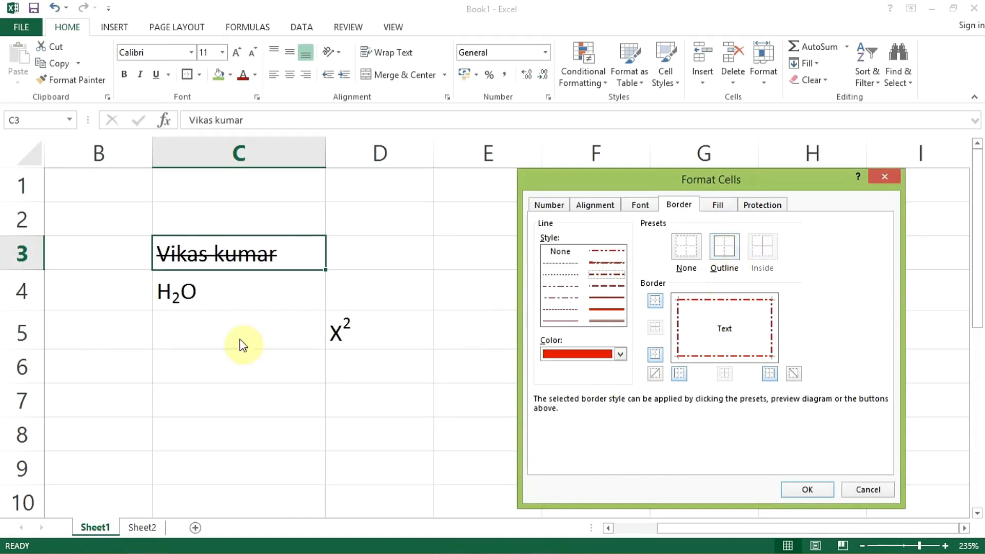
click(801, 488)
click(437, 414)
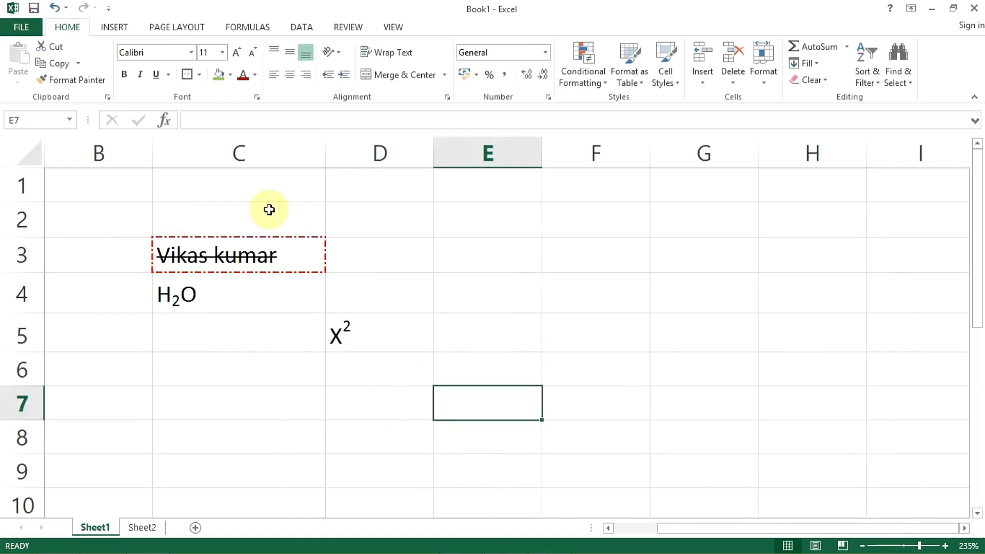
click(216, 260)
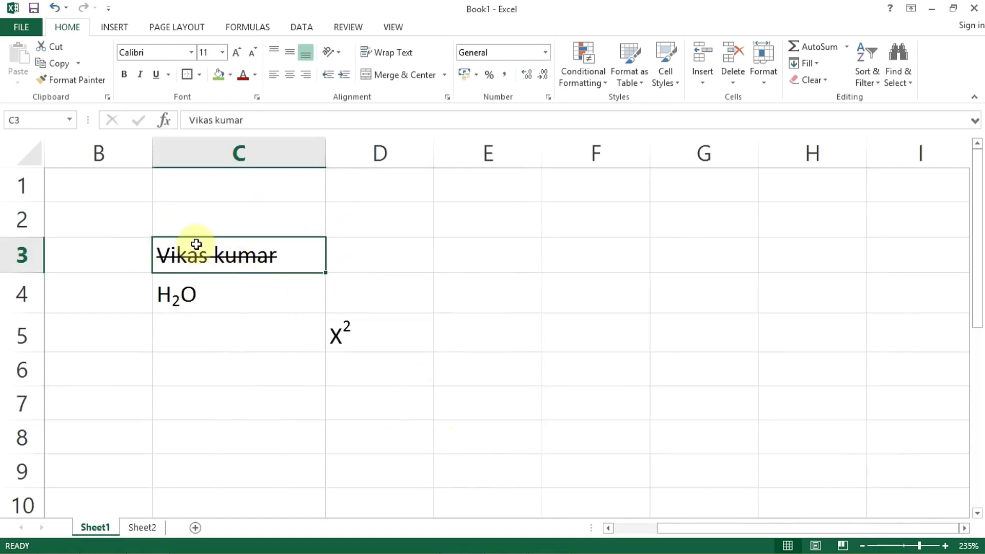
click(506, 268)
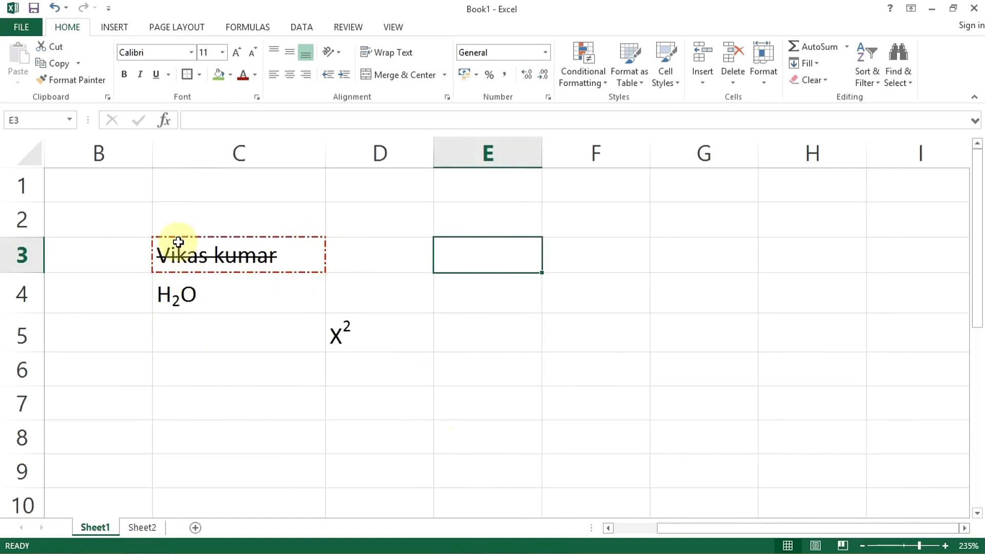
Step: Remove the top and bottom borders from cell C3, keeping only its left and right border lines
click(263, 249)
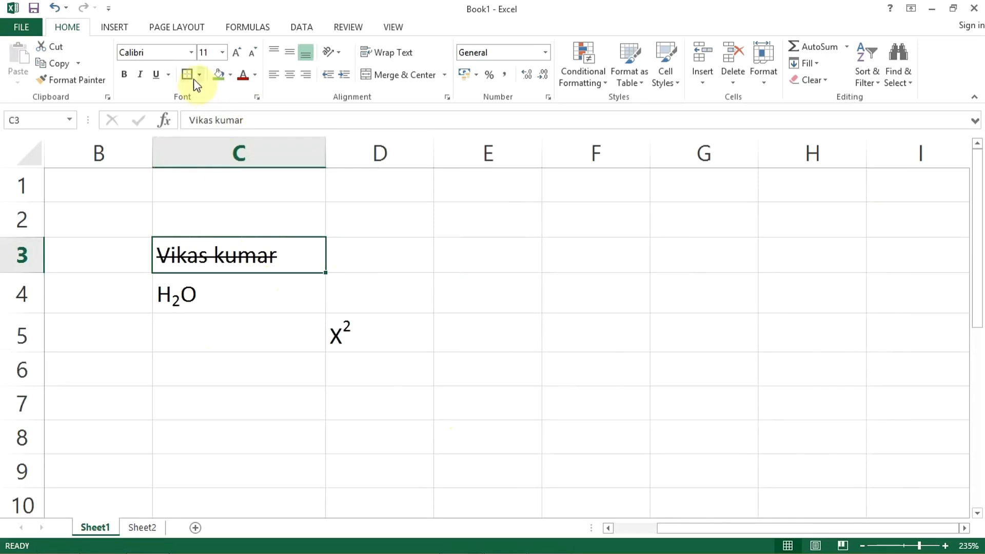
click(257, 97)
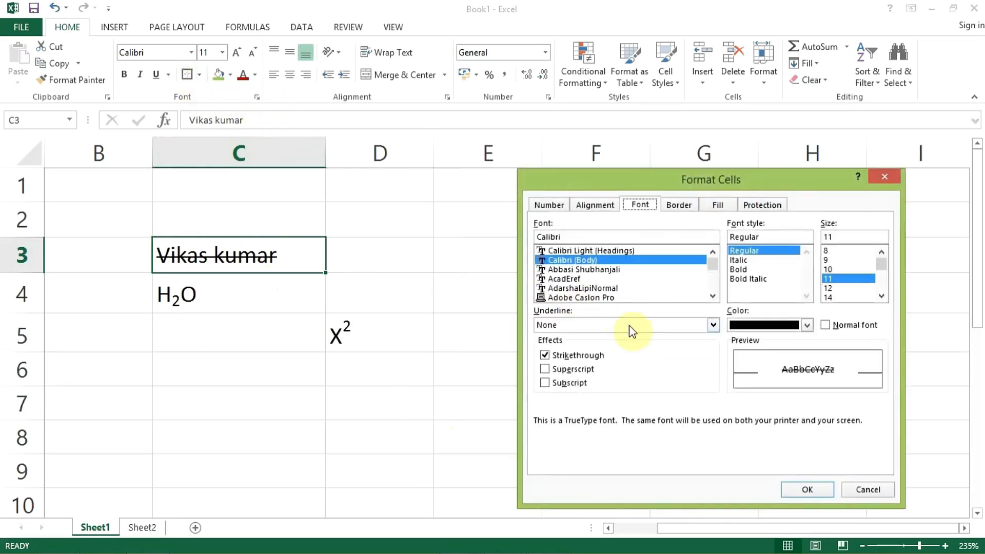
click(664, 204)
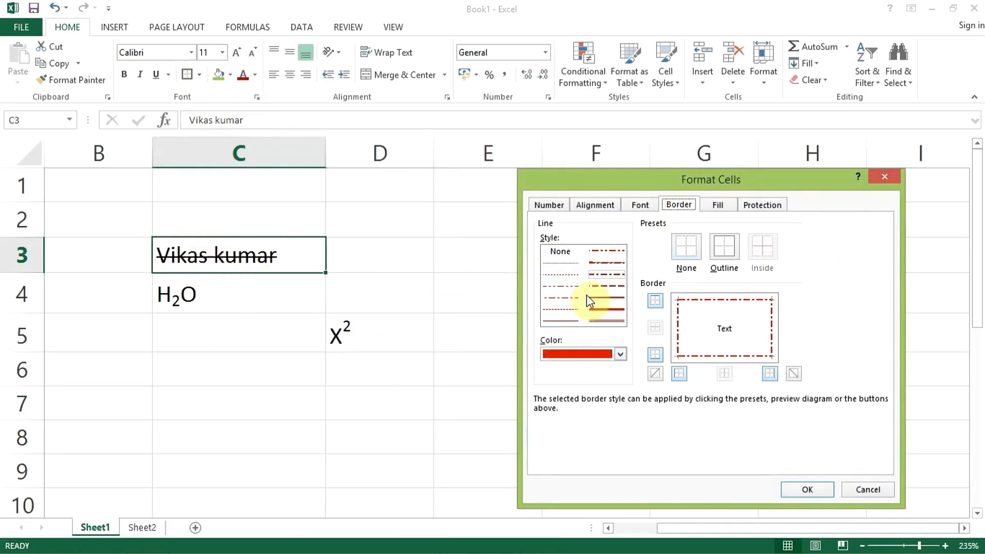
click(655, 301)
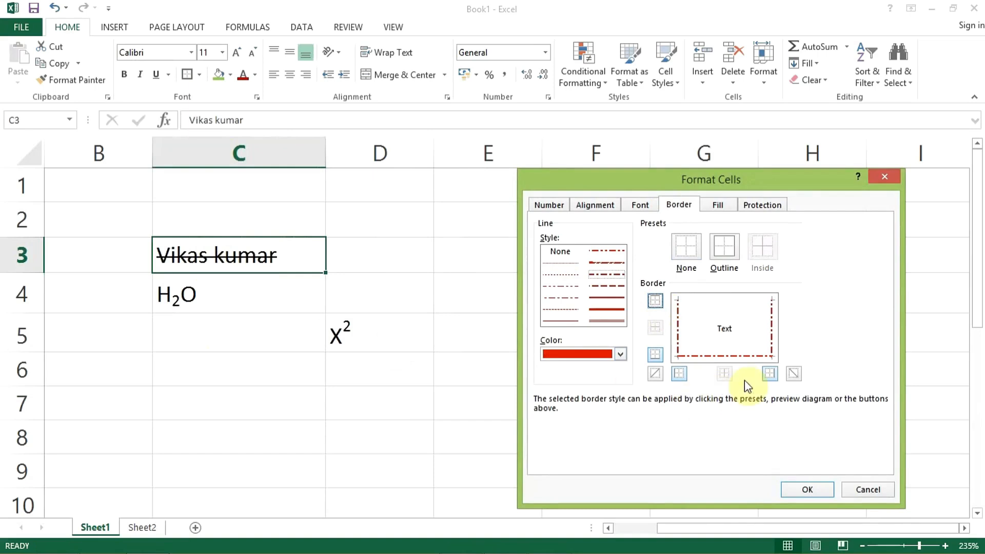
click(653, 355)
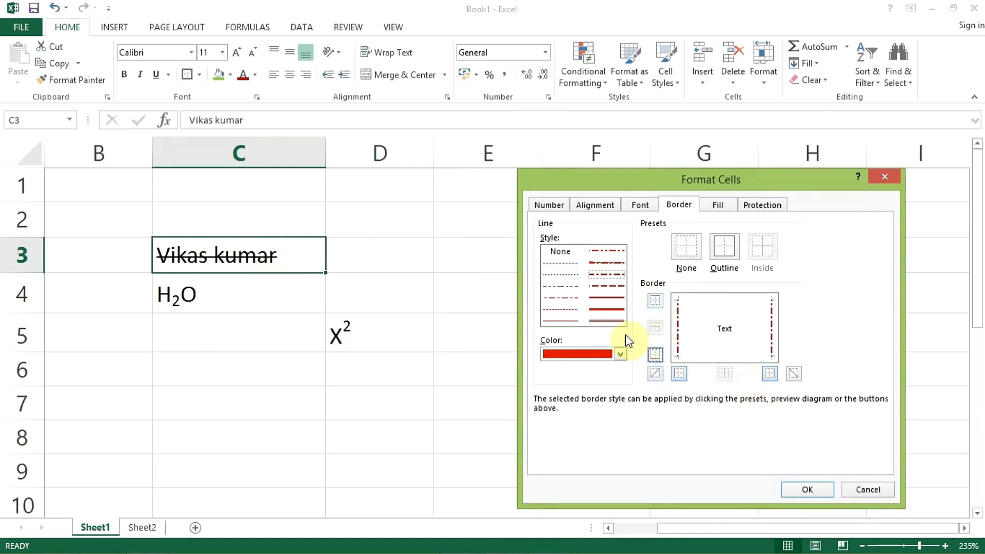
click(813, 491)
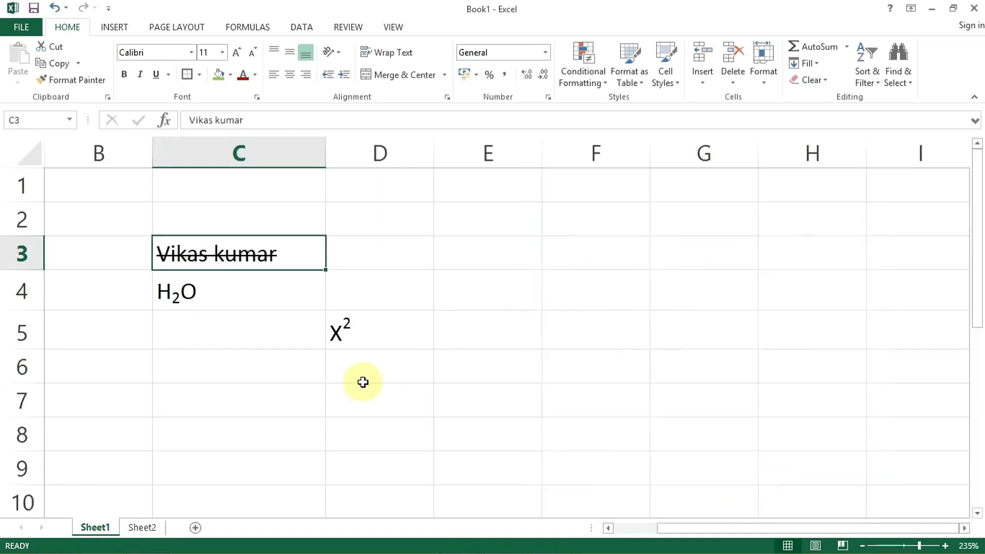
click(361, 379)
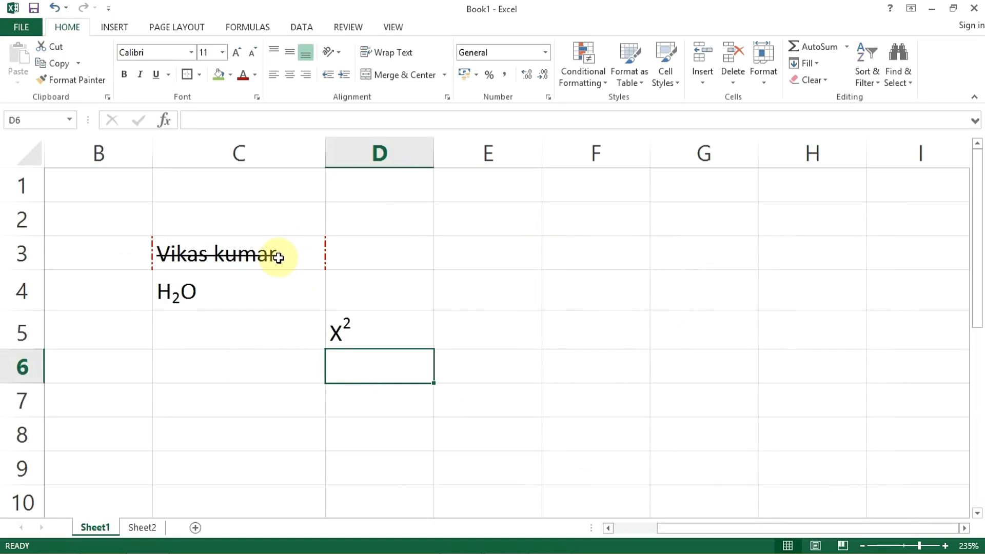
Step: View the Border and Fill options in Format Cells for cell D6 and close the dialog without applying anything
click(257, 97)
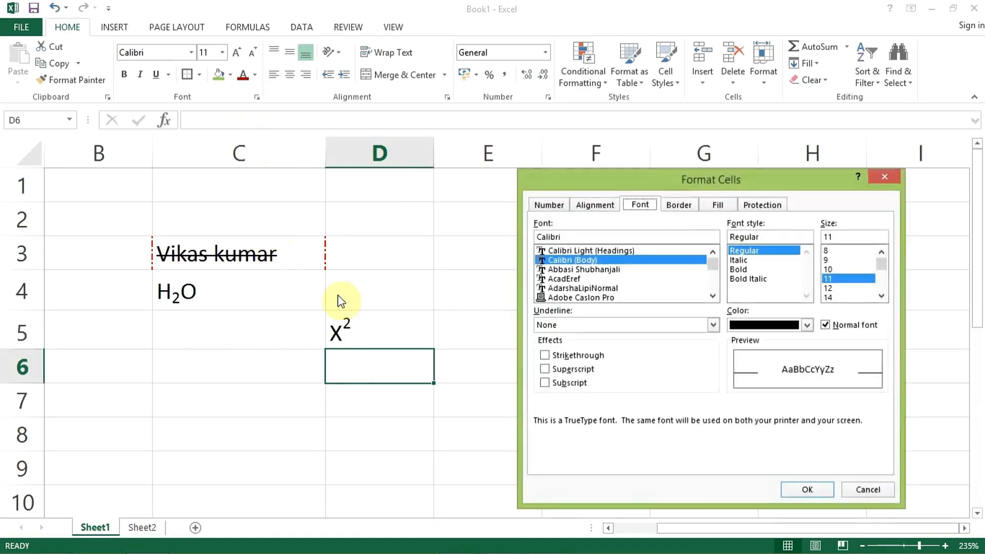
click(679, 205)
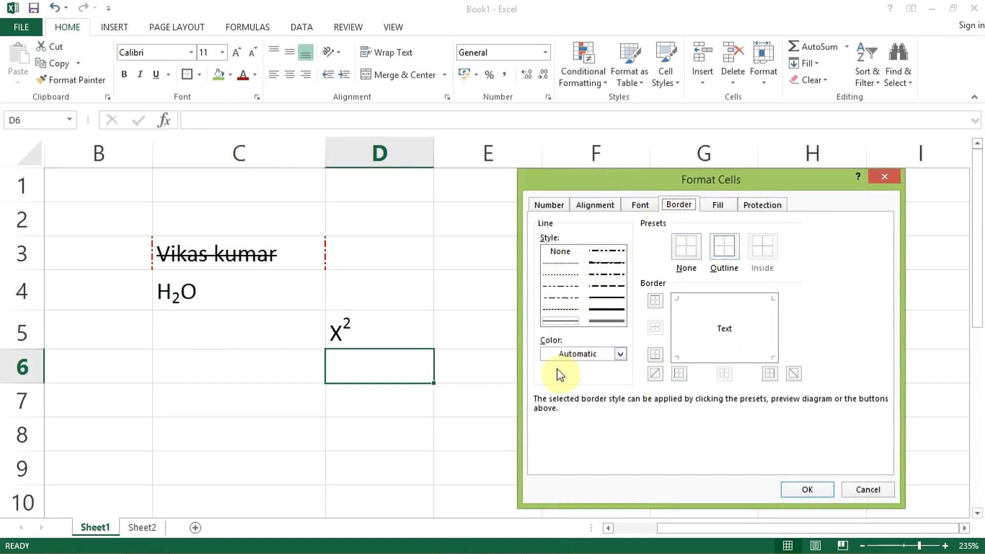
click(720, 206)
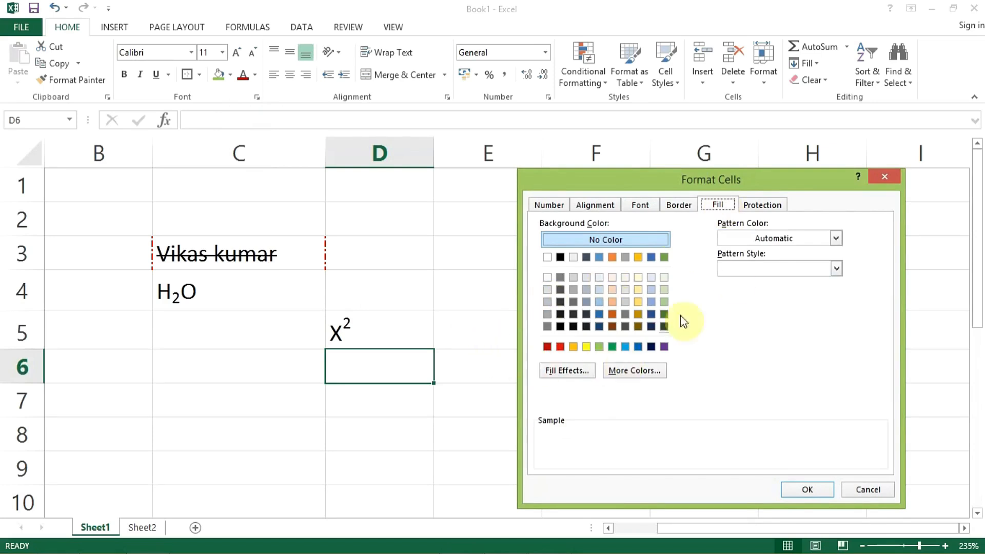
click(884, 177)
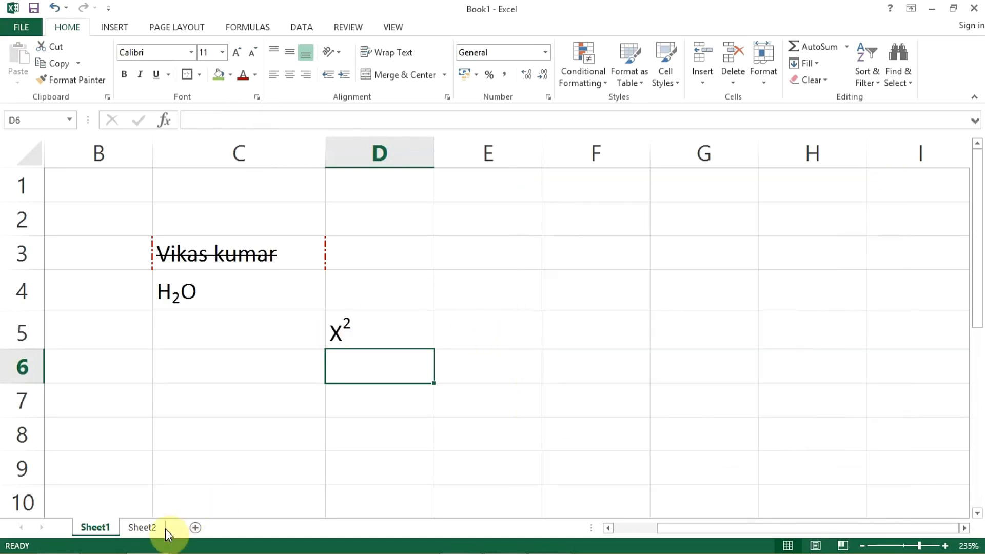
Step: Clear only the formats from the sales table range A1:I15 on Sheet2, keeping its contents
click(149, 527)
drag(46, 169, 617, 474)
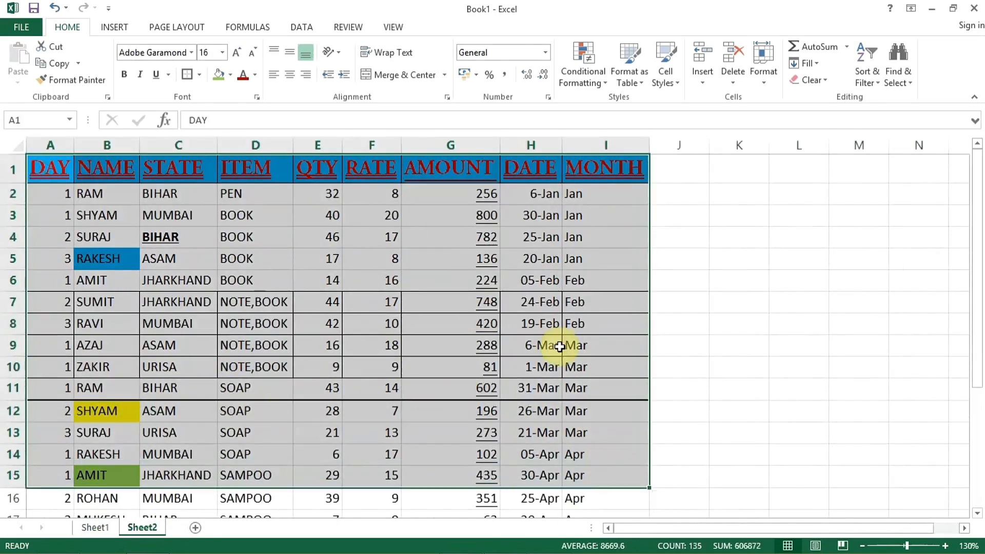
click(824, 80)
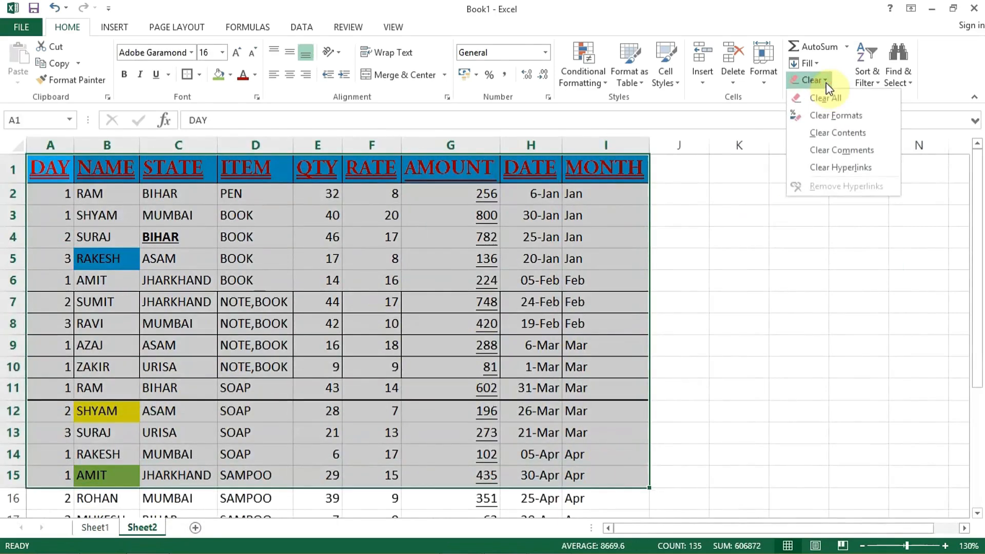
click(821, 116)
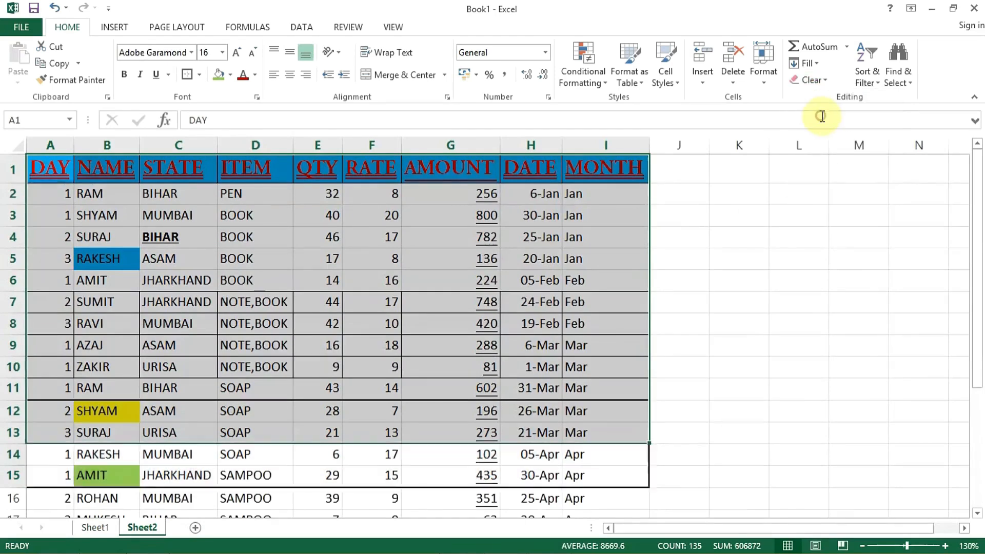
click(208, 303)
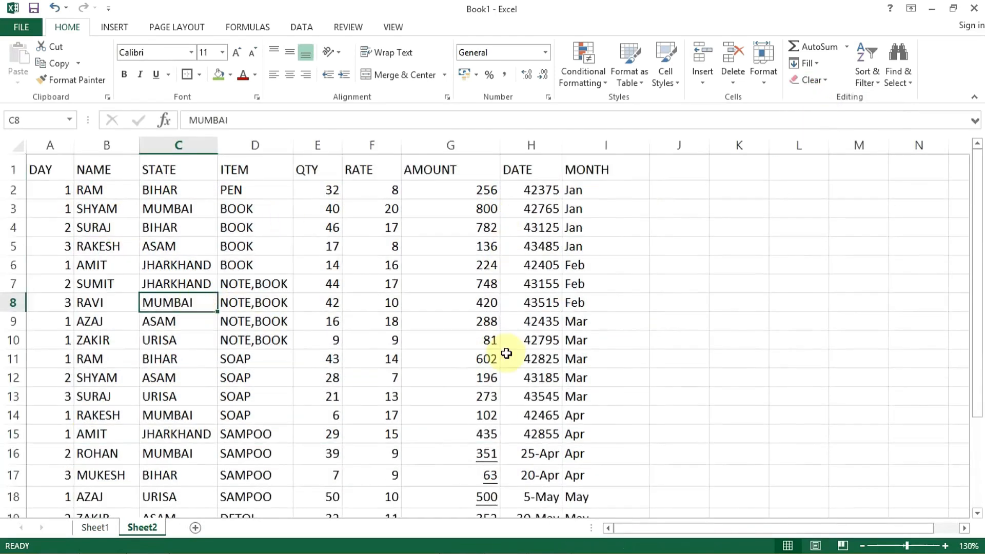
Step: Fill range A1:I10 with a light blue background and a red diagonal crosshatch pattern through Format Cells
drag(44, 165, 576, 335)
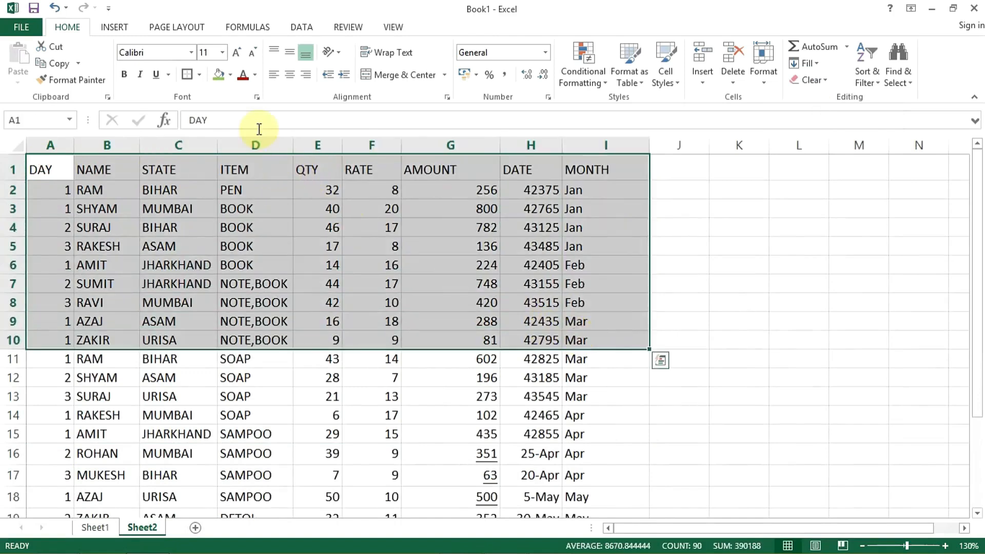
click(258, 97)
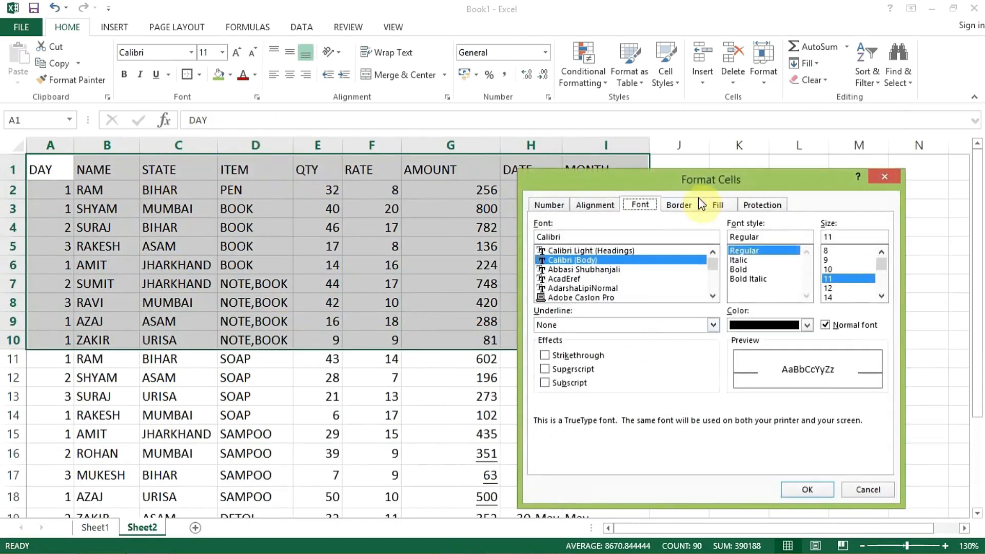
click(715, 205)
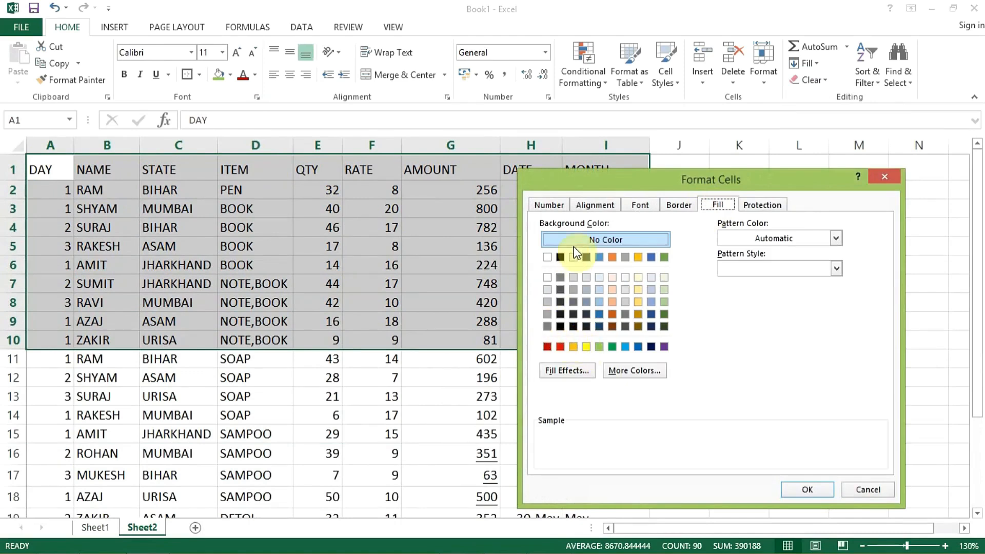
click(624, 349)
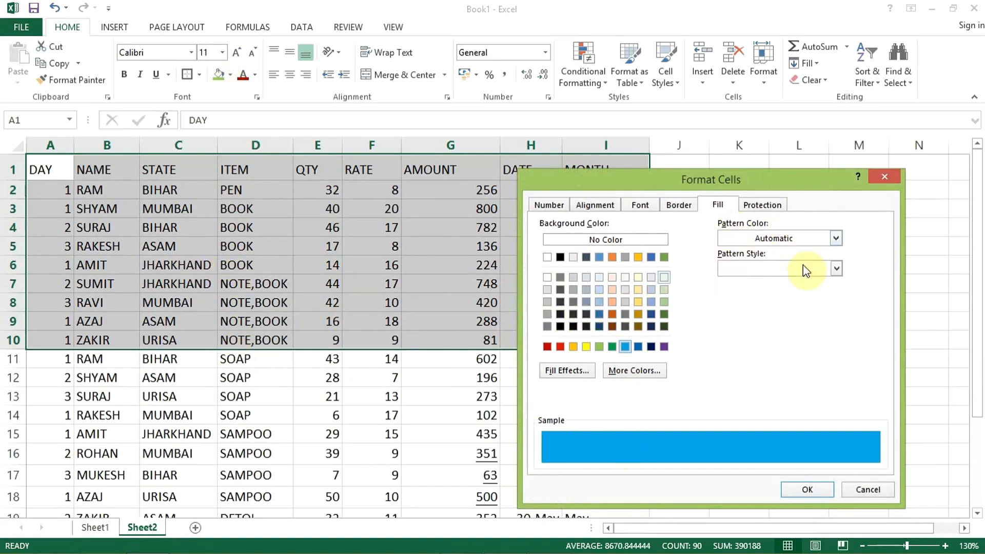
click(840, 238)
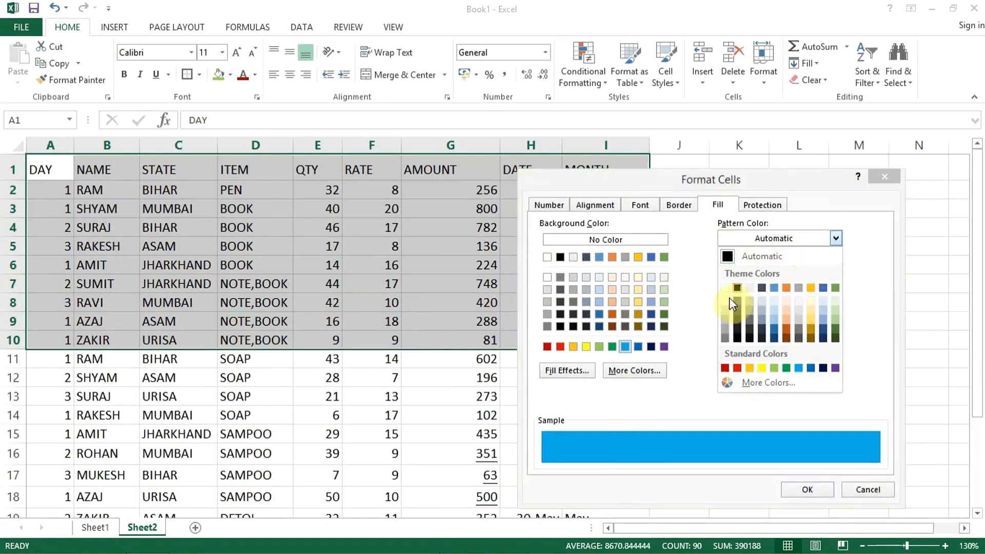
click(737, 370)
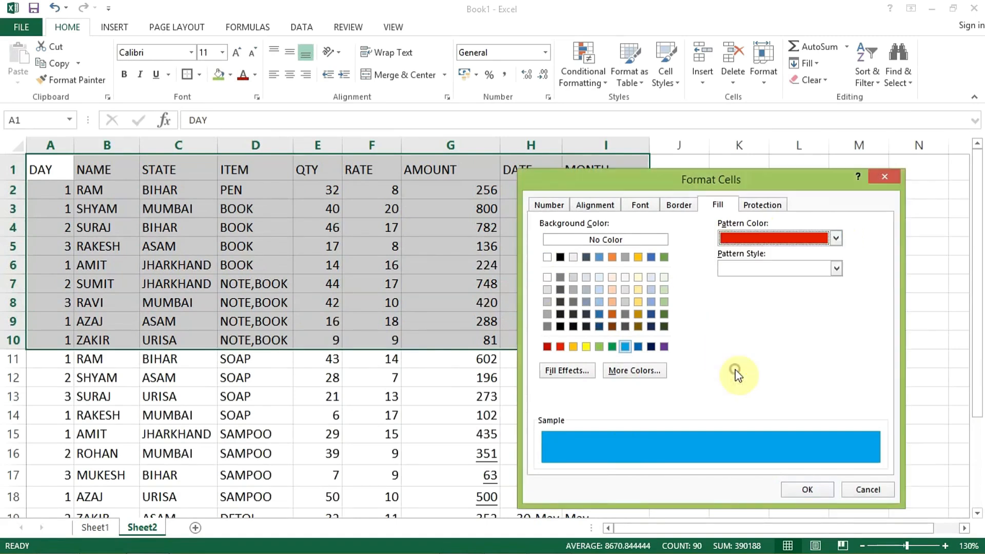
click(832, 268)
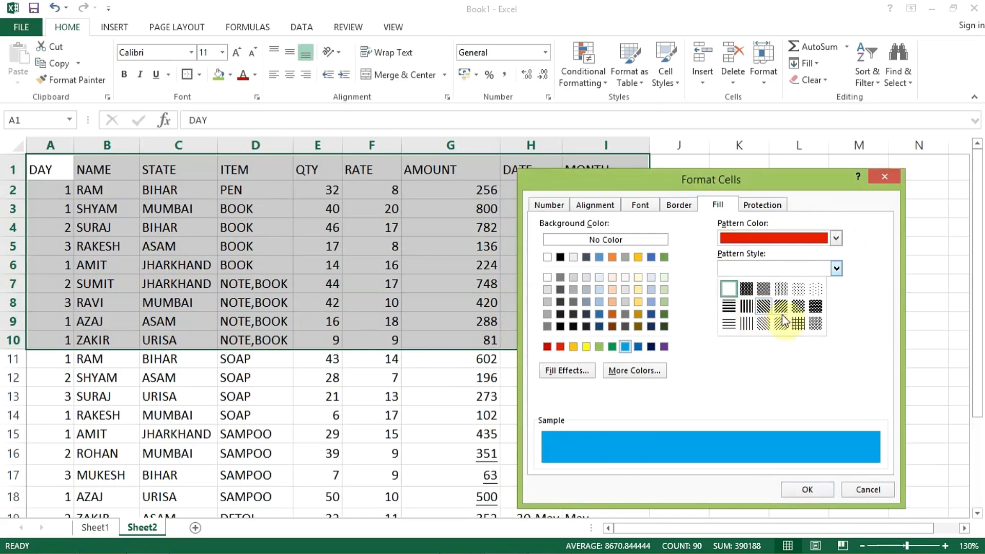
click(798, 307)
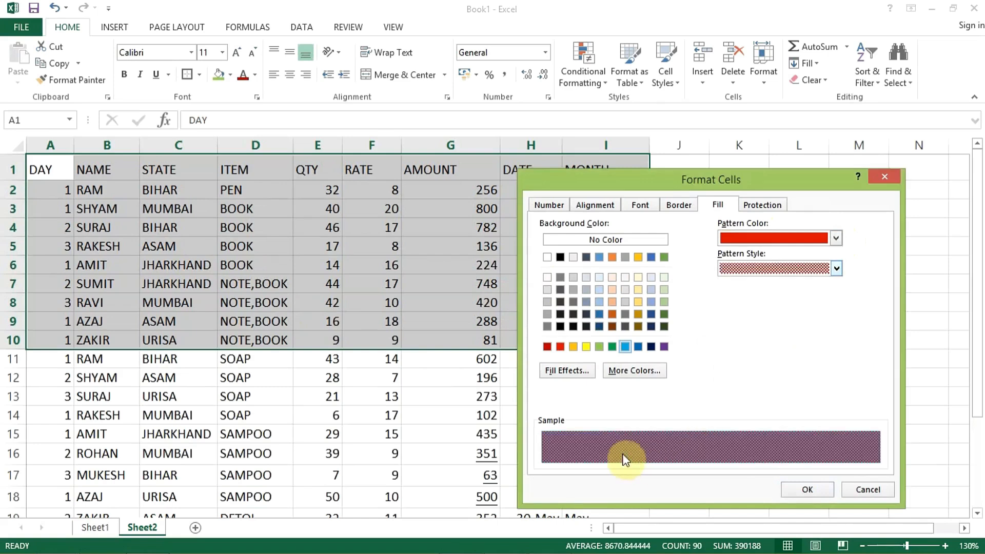
click(804, 491)
Step: Change the fill pattern style of cell D9 alone to the sparsest dotted pattern
click(280, 324)
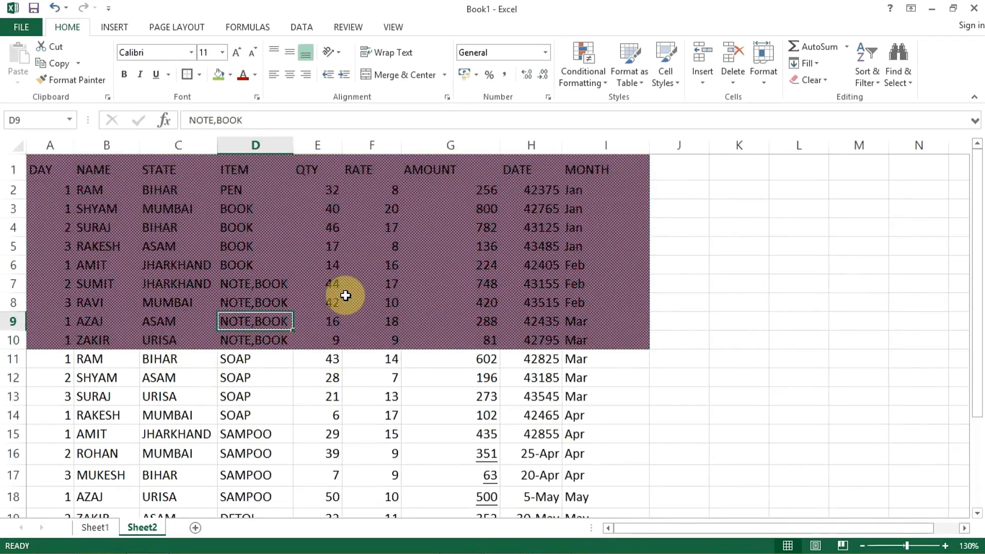
click(257, 97)
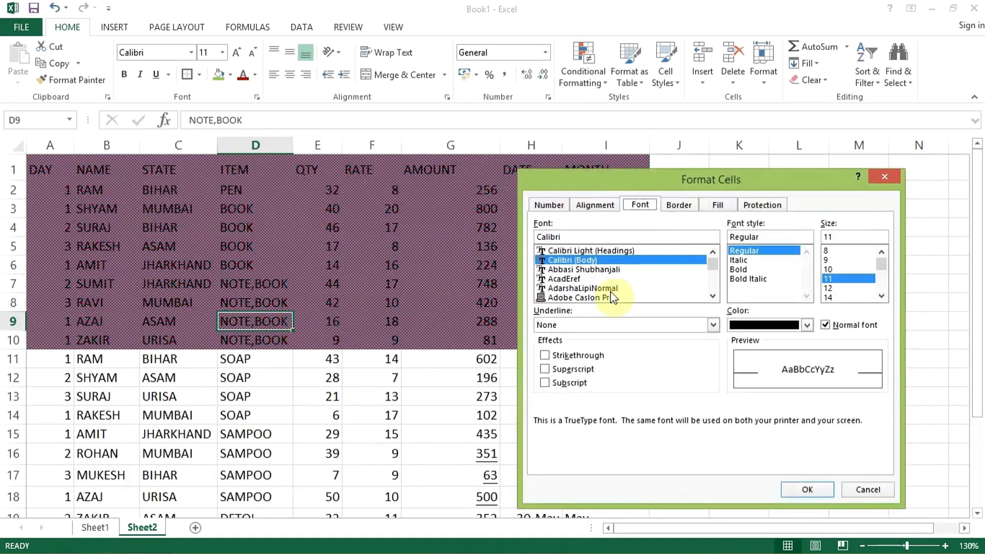
click(718, 202)
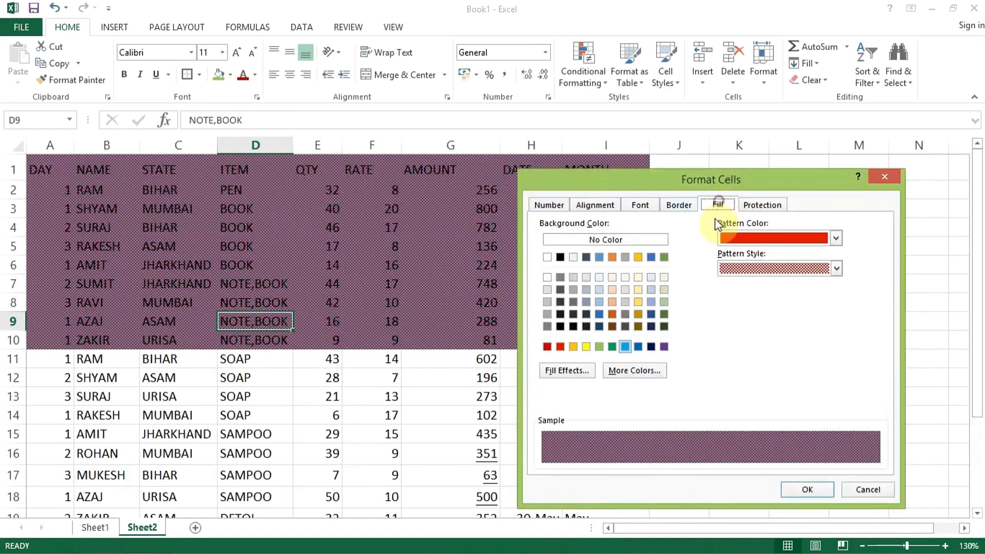
click(836, 269)
click(815, 290)
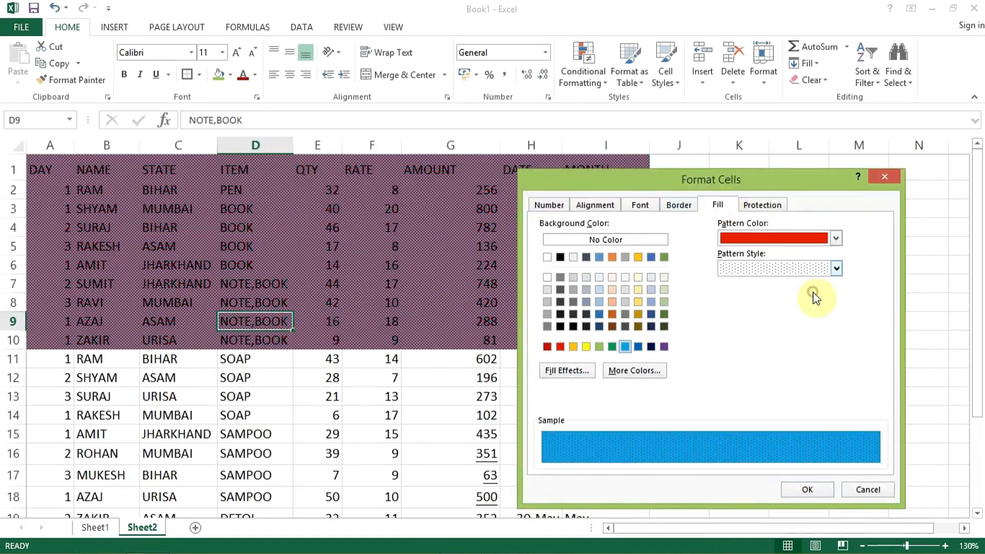
click(801, 494)
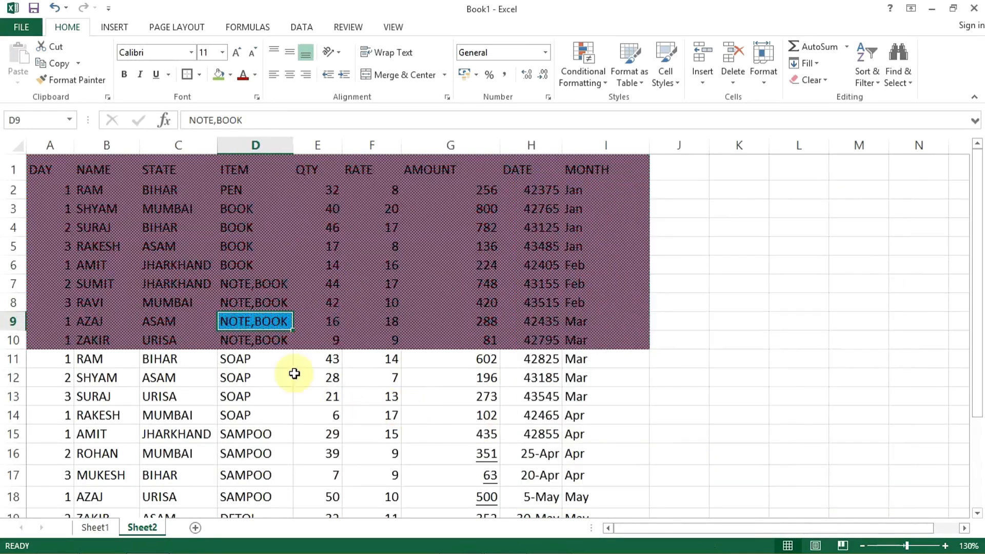
click(243, 338)
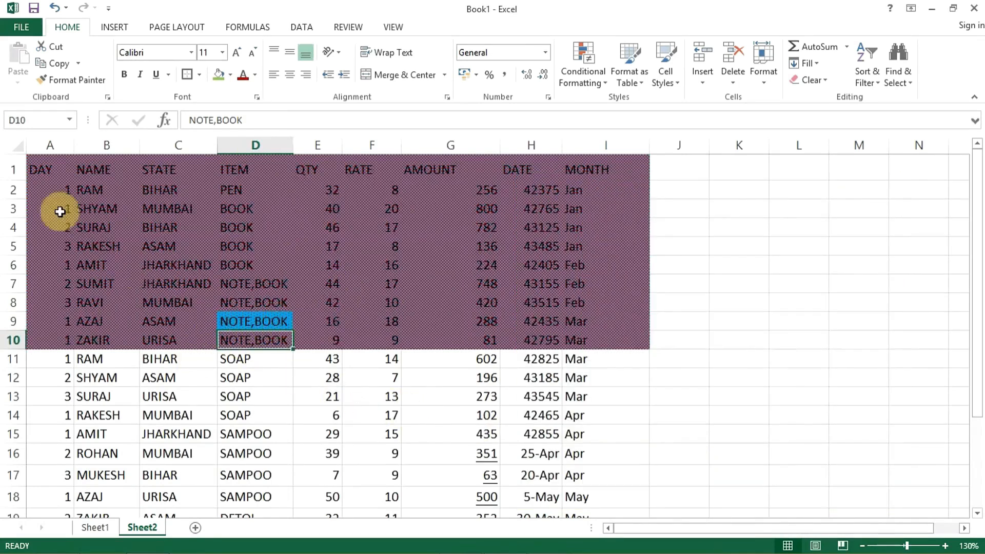
Step: Change the fill pattern style of the whole range A1:I10 to the second-sparsest dotted pattern
drag(49, 164, 607, 332)
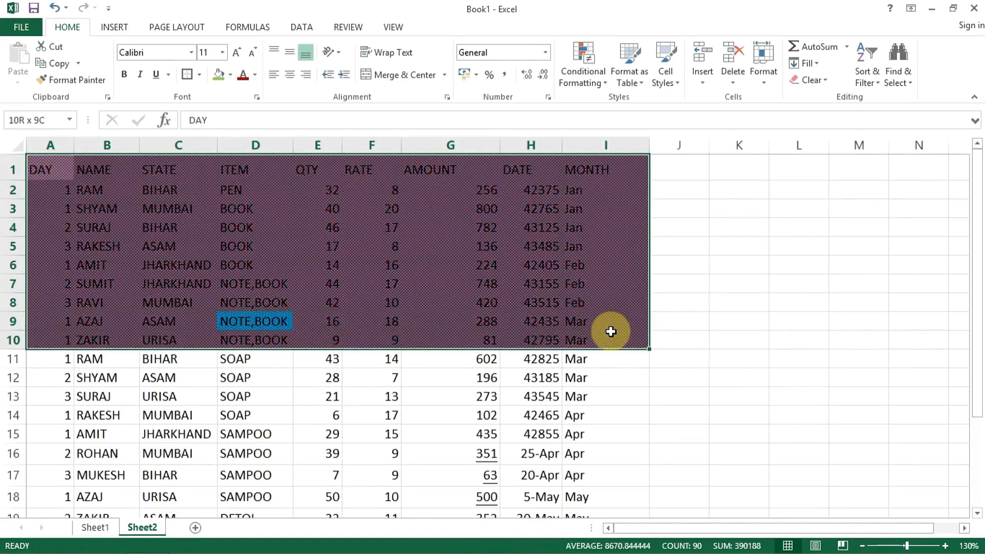
click(257, 98)
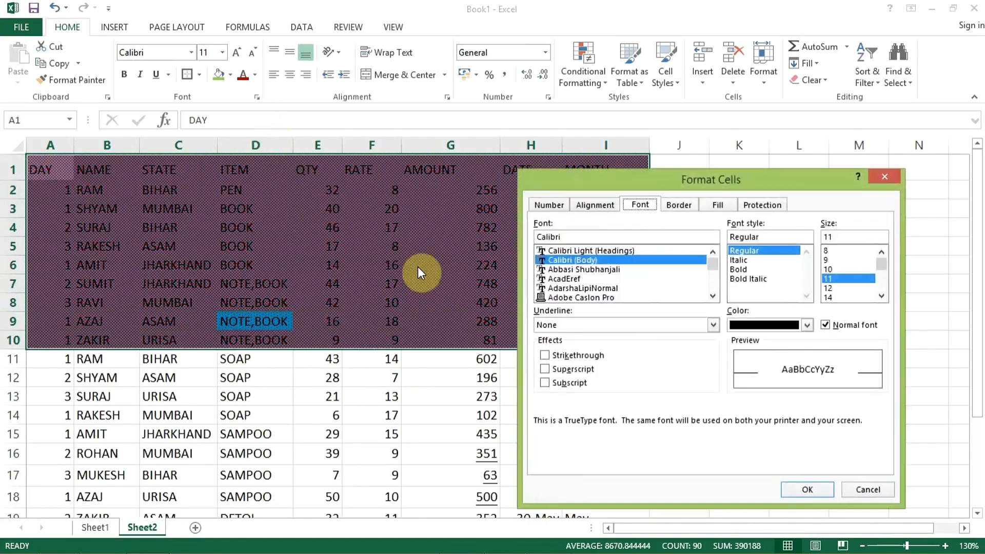
click(718, 206)
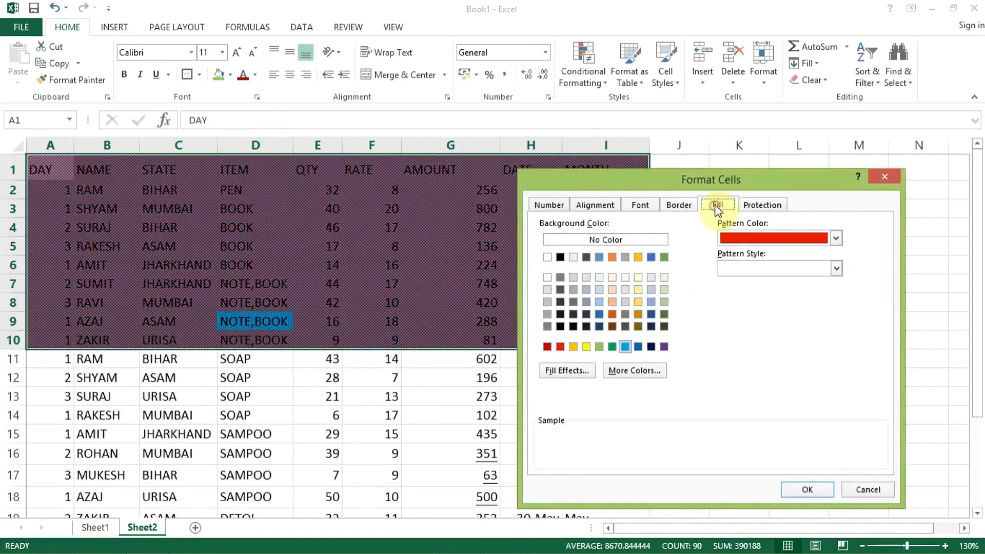
click(731, 268)
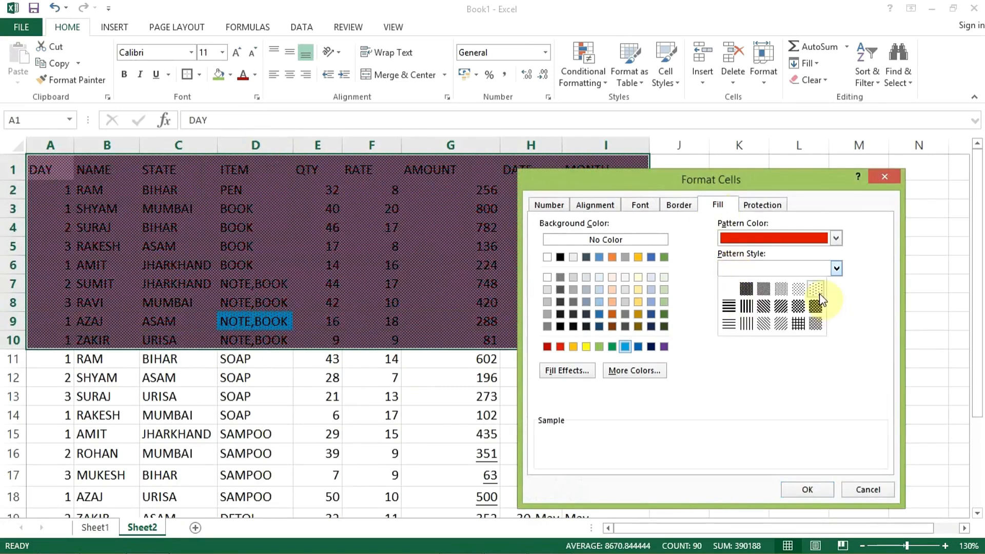
click(798, 292)
click(806, 492)
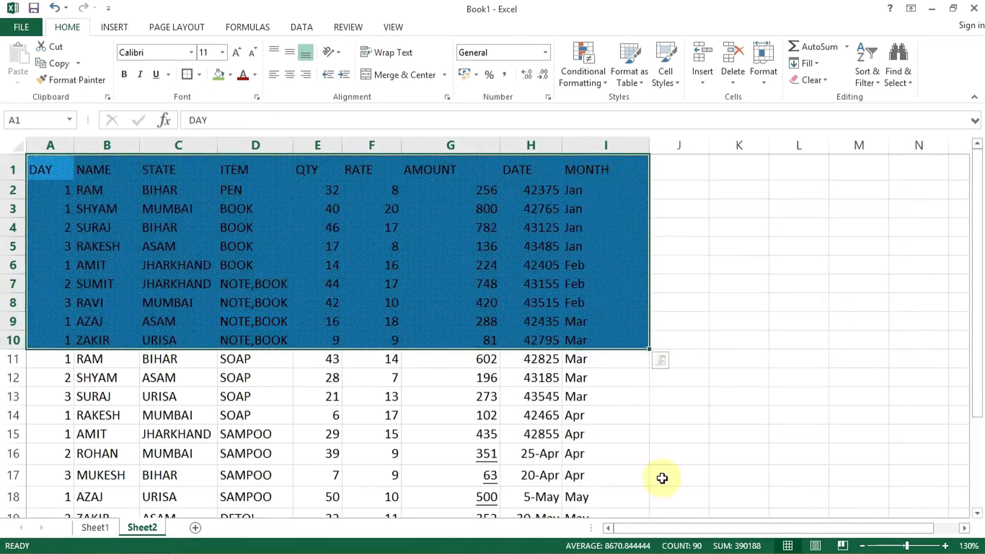
Step: Review the Fill, Border and Font options in Format Cells for cell E13 and close the dialog without changing anything
click(320, 403)
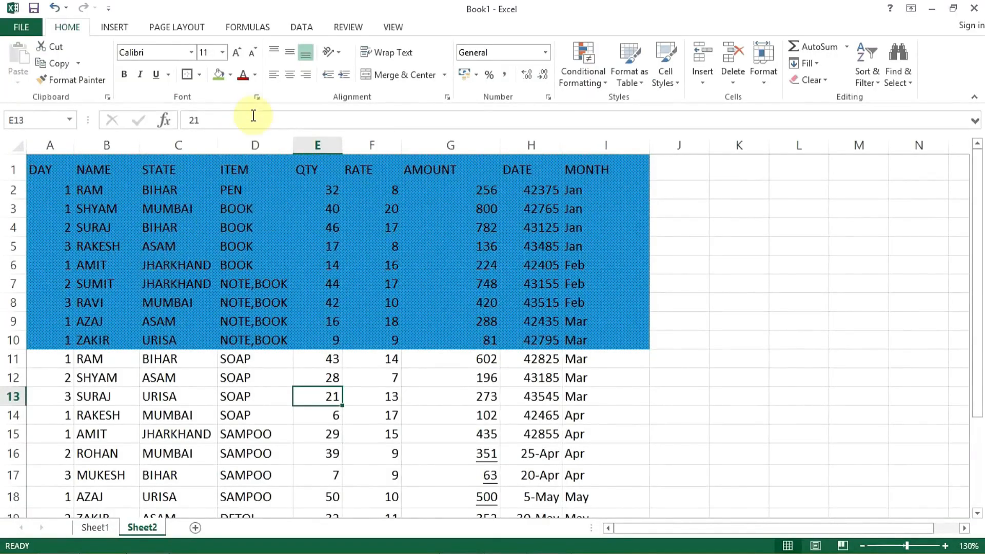
click(257, 98)
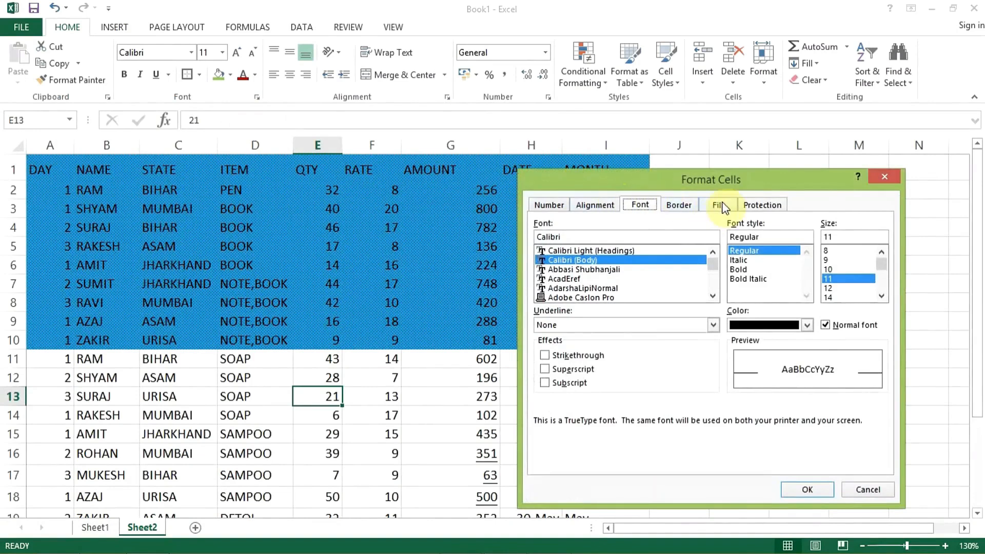
click(722, 205)
click(675, 206)
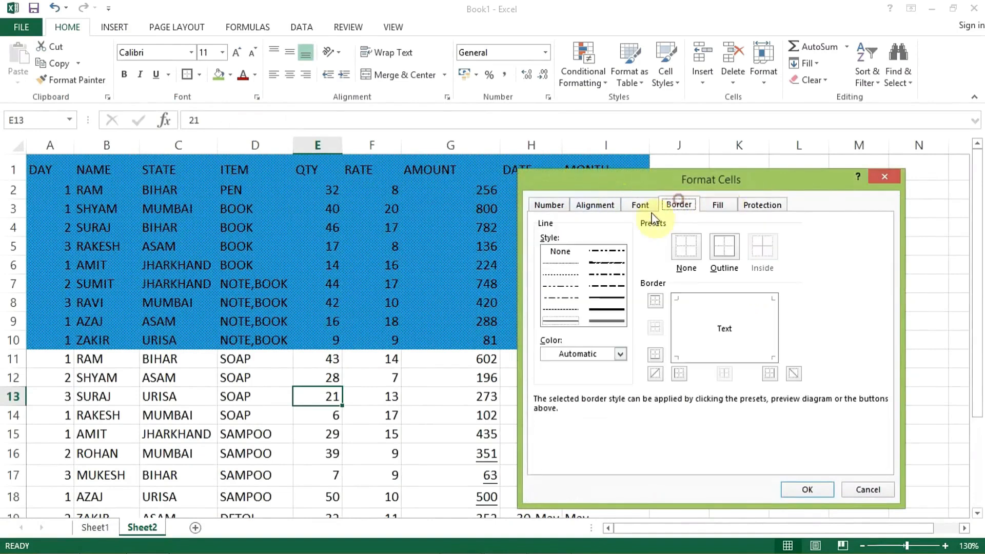
click(642, 206)
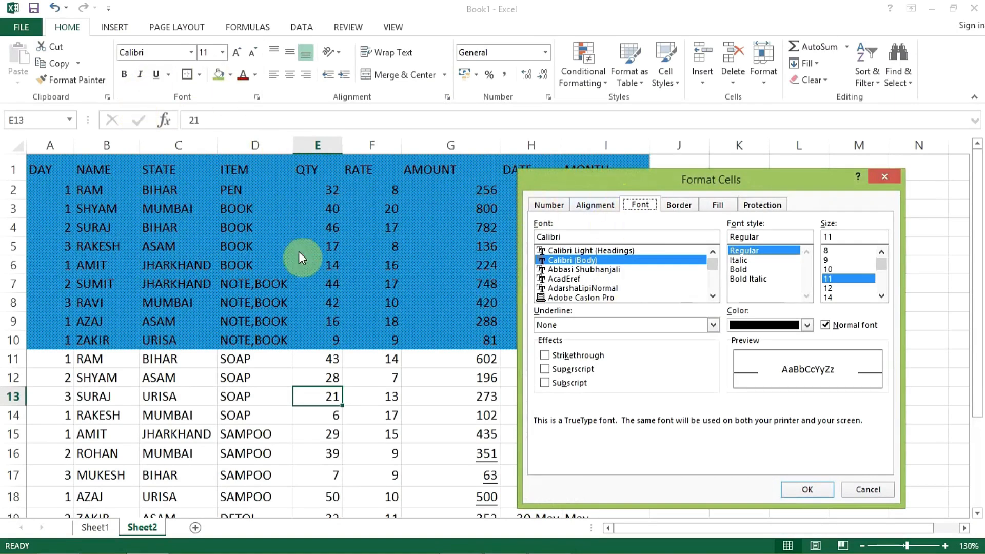
click(884, 180)
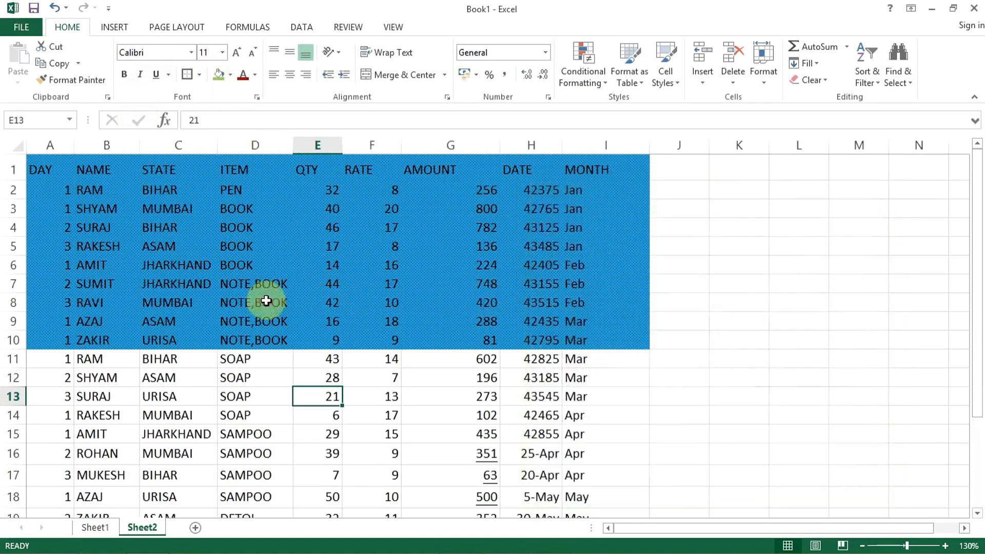